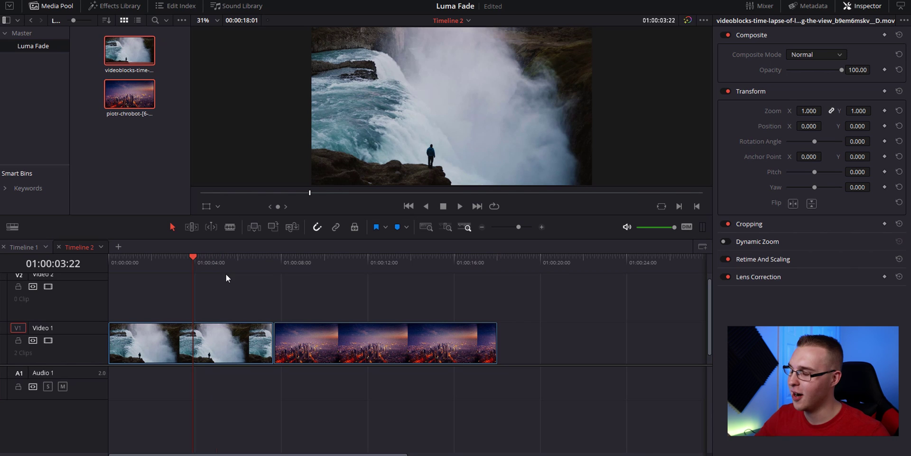
Move the waterfall clip up to Video 2 and slide the city clip earlier on Video 1 until they overlap by about 4 seconds
drag(231, 261, 255, 266)
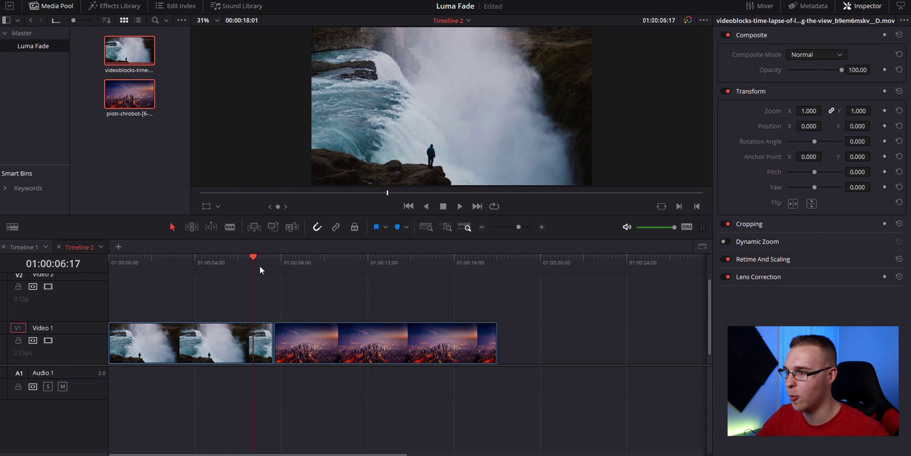
drag(376, 261, 253, 266)
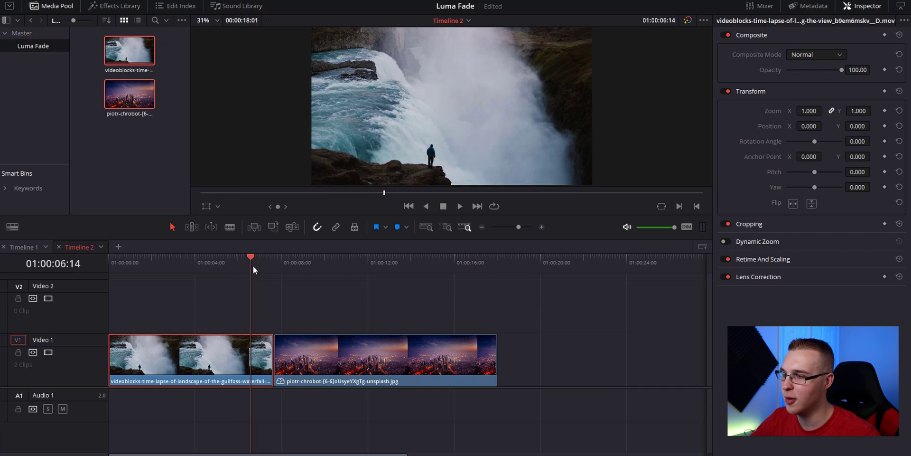
click(257, 362)
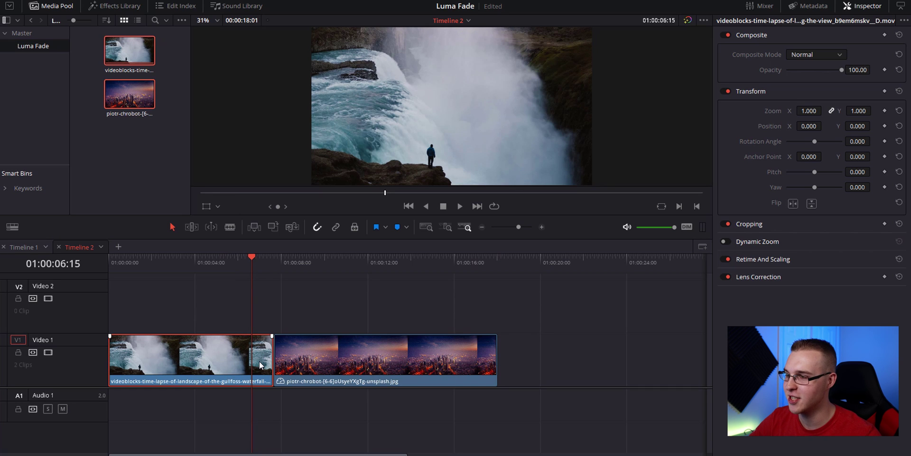
click(306, 261)
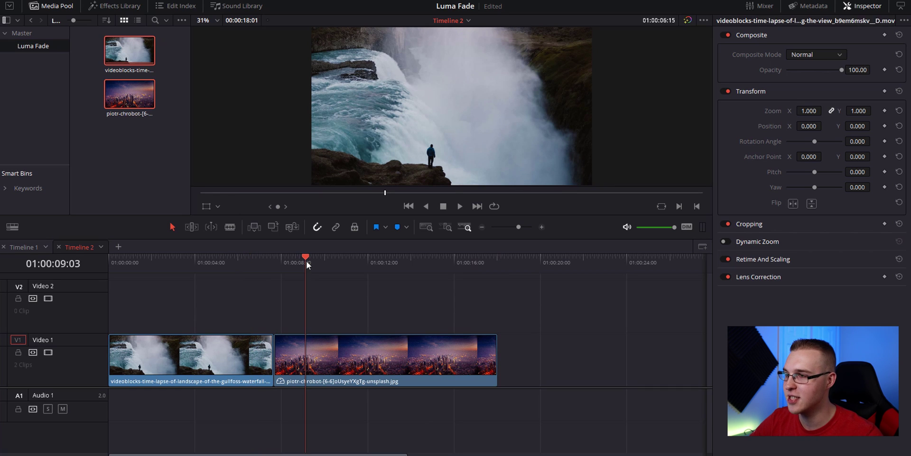
drag(218, 367, 213, 310)
drag(395, 352, 232, 359)
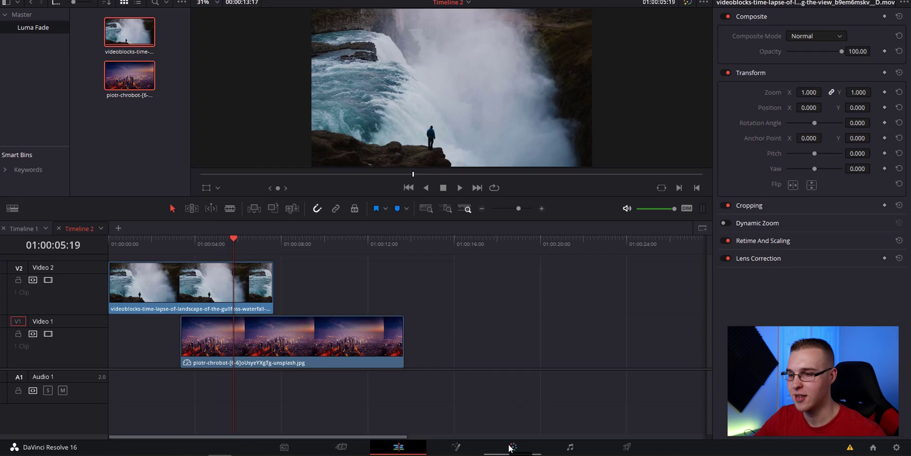
Switch to the Color page and display its timeline and clip thumbnails, with the whole frame fitting in the viewer
click(513, 447)
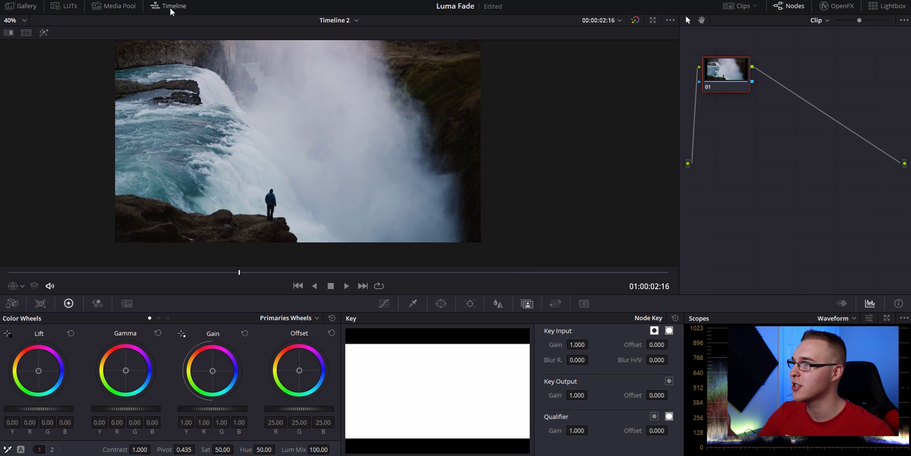
click(172, 10)
click(327, 270)
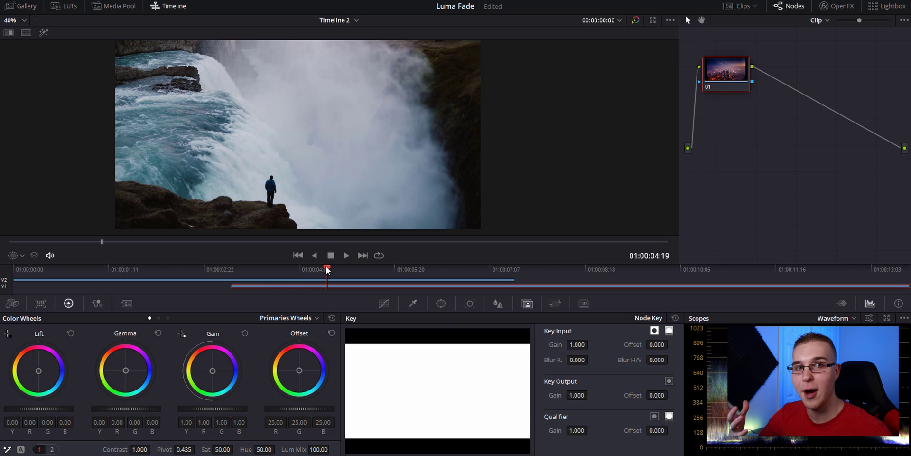
drag(327, 269, 385, 294)
click(736, 6)
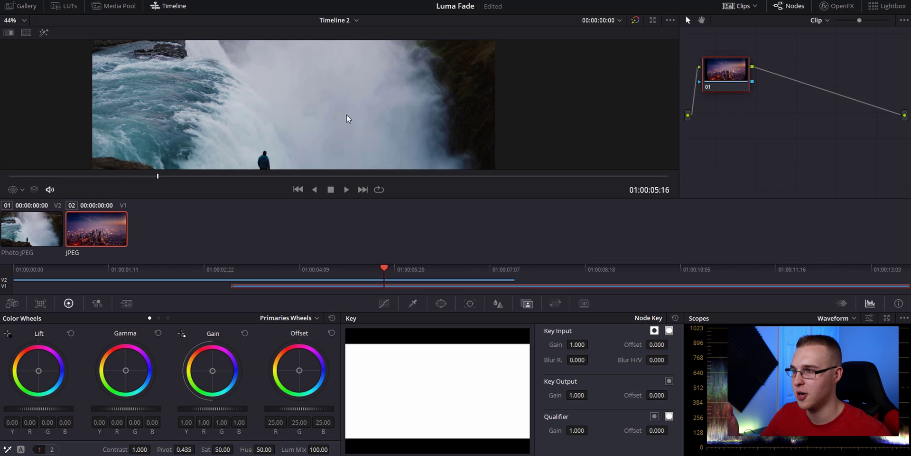
scroll(290, 127, down, 4)
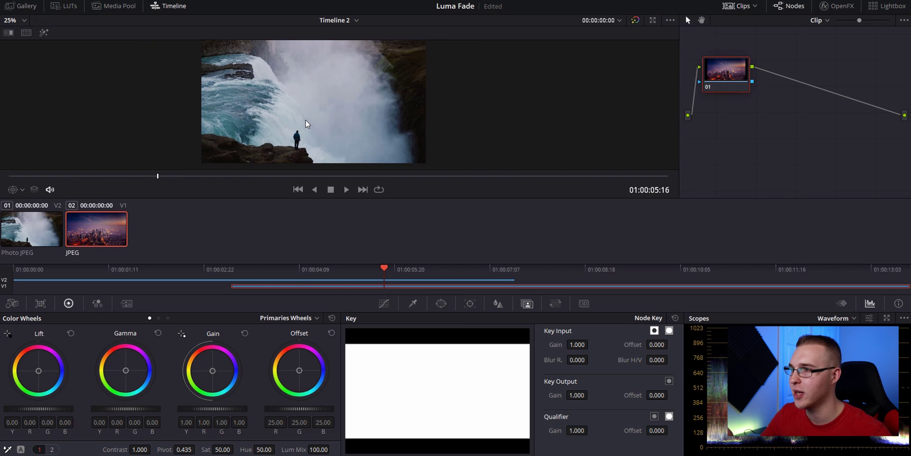
scroll(307, 123, up, 4)
scroll(308, 124, down, 4)
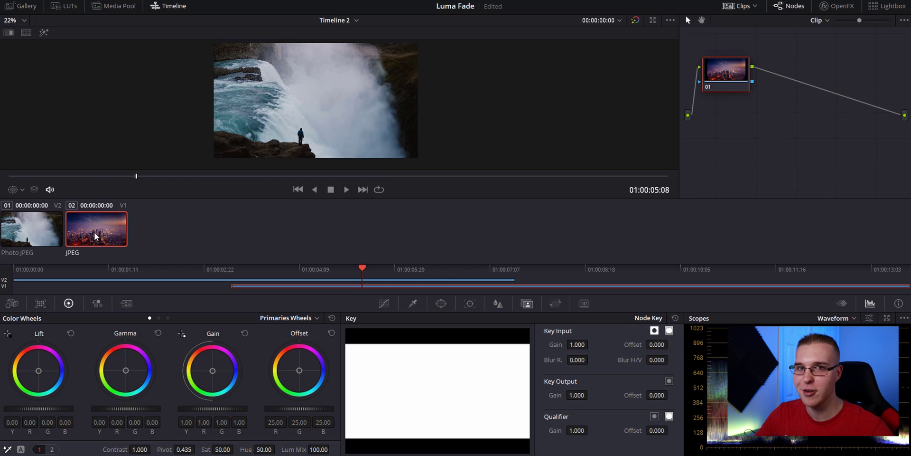
Shot match the city clip's colours to the waterfall clip
click(38, 224)
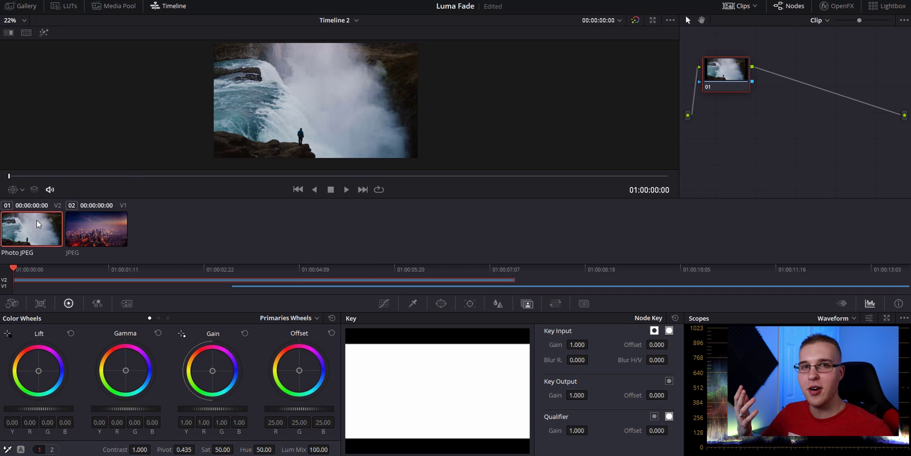
click(93, 241)
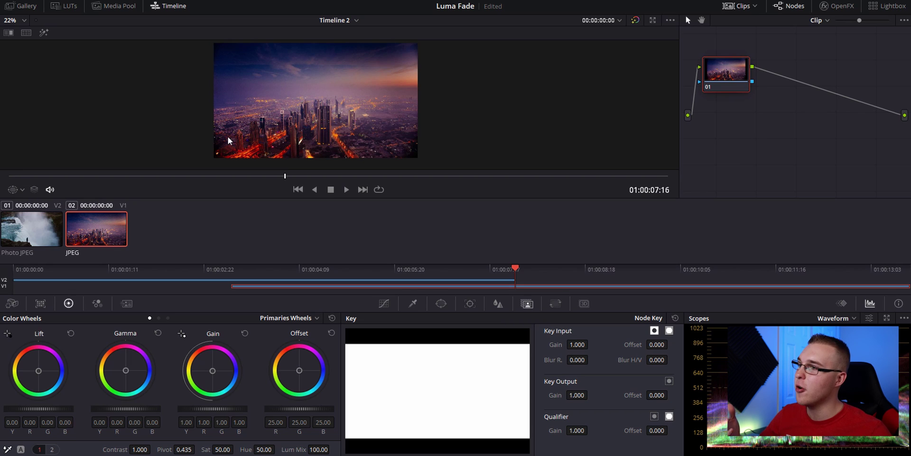
click(28, 230)
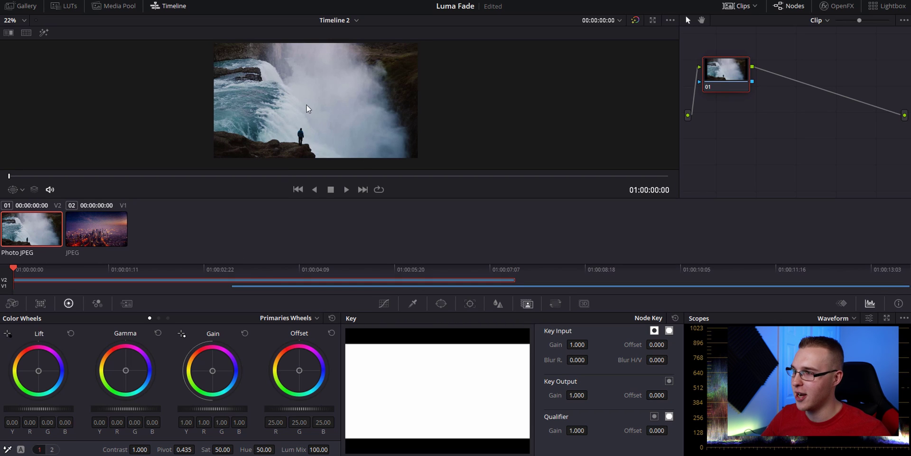
click(96, 230)
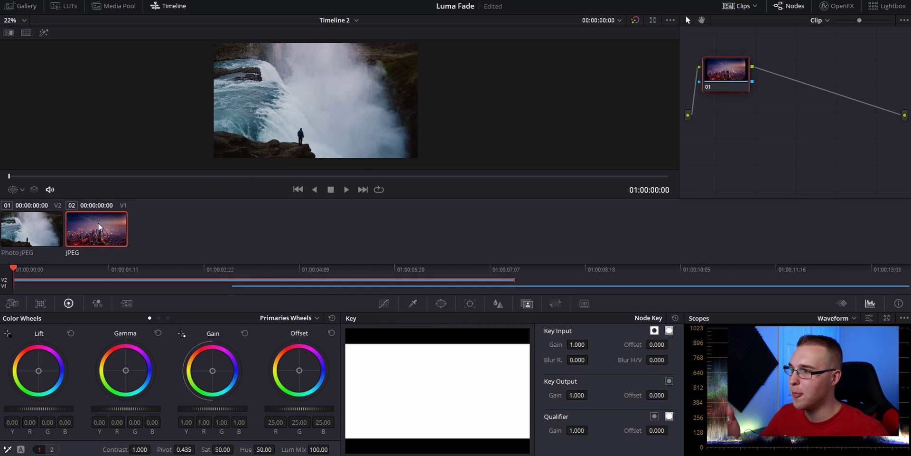
click(40, 232)
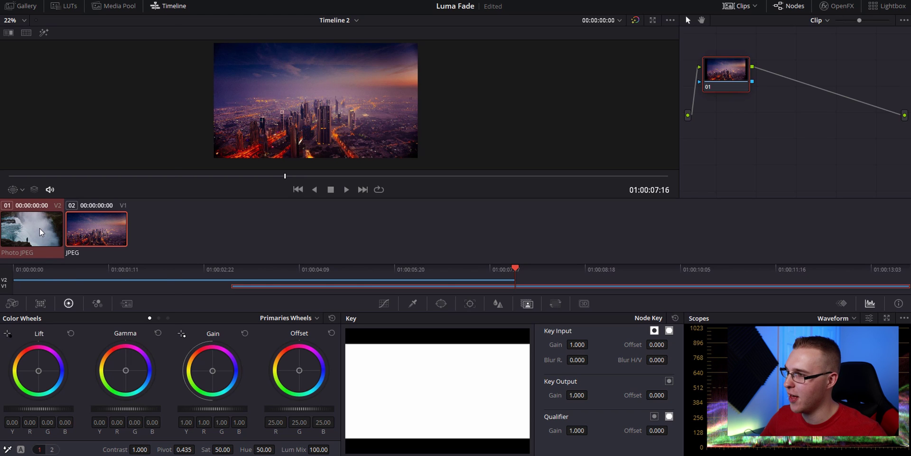
right_click(41, 231)
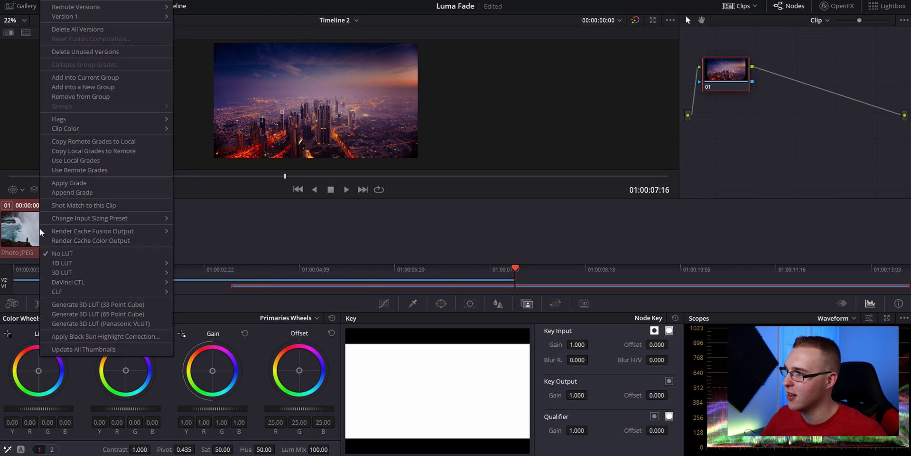
click(87, 210)
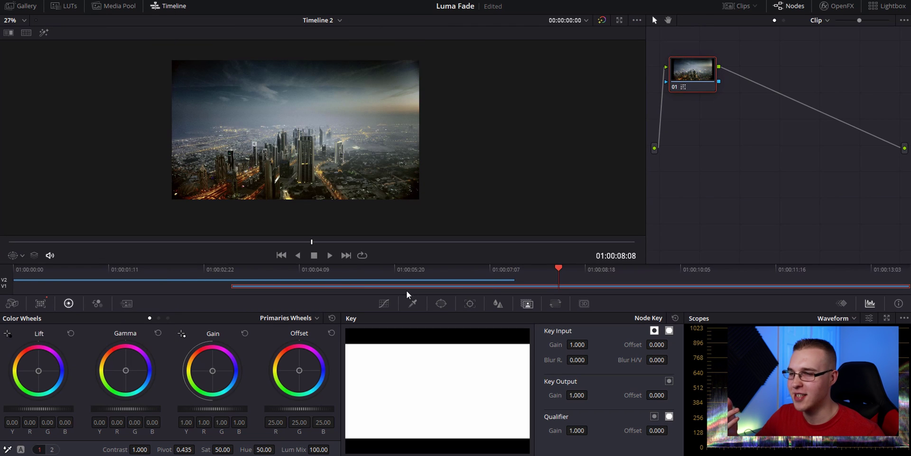
On the waterfall clip, add an alpha output and a second serial node whose key output is connected to it
click(332, 282)
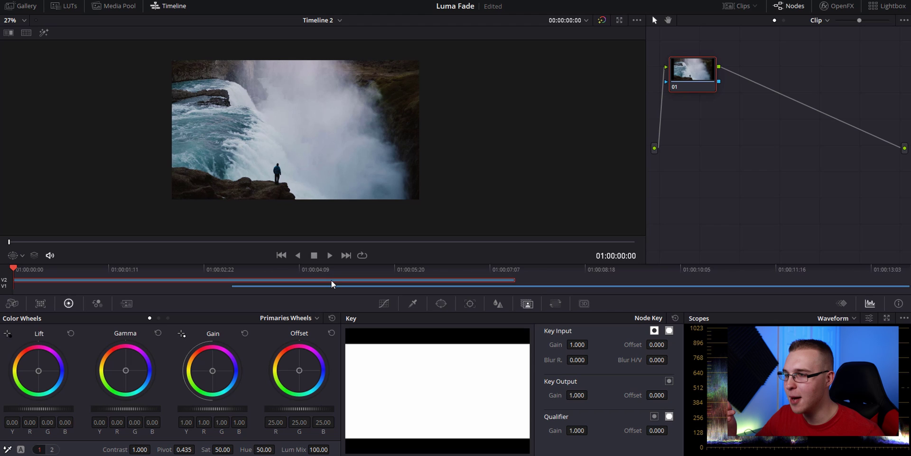
drag(335, 272, 355, 278)
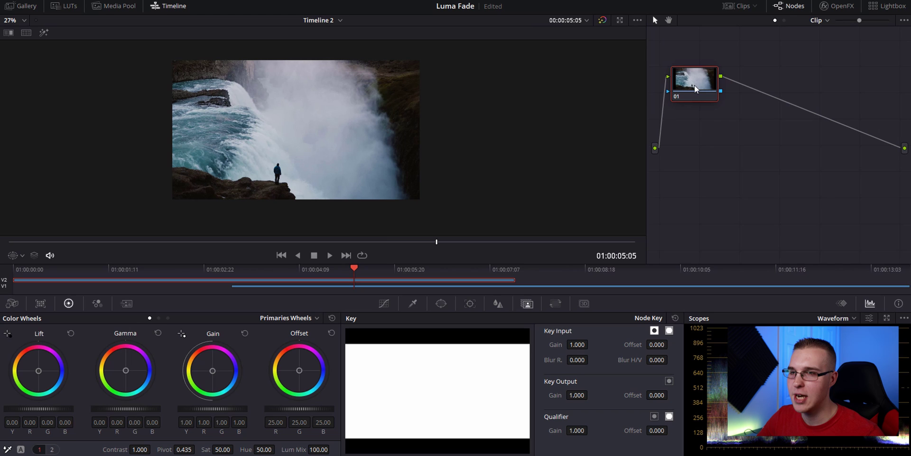
drag(645, 103, 523, 102)
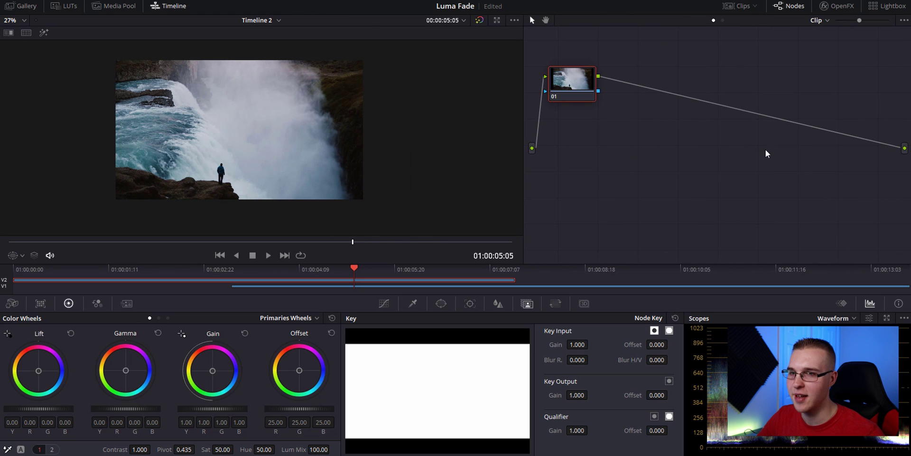
right_click(881, 164)
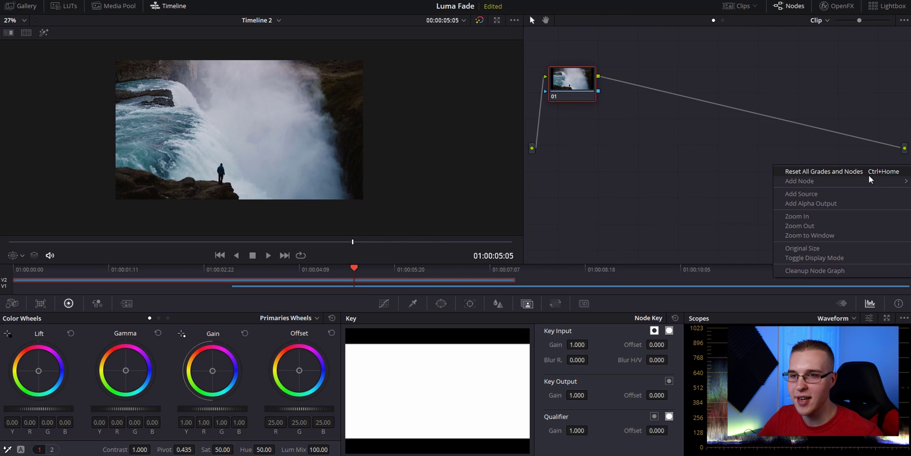
click(841, 203)
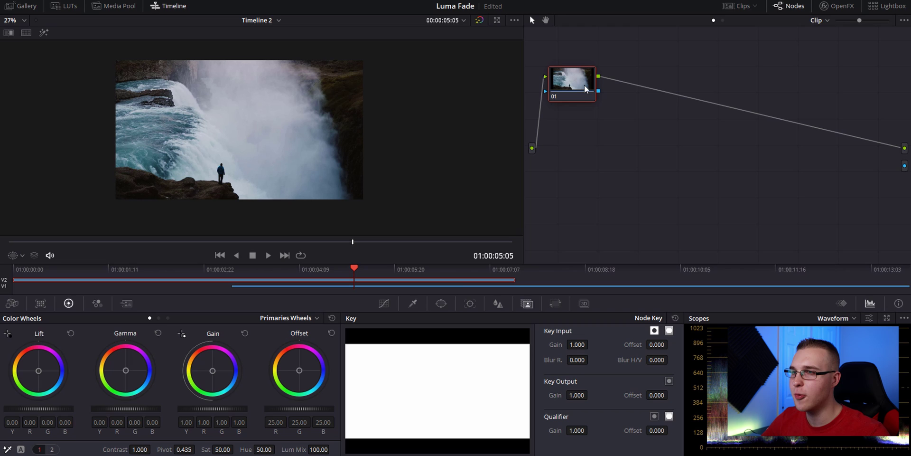
key(alt+s)
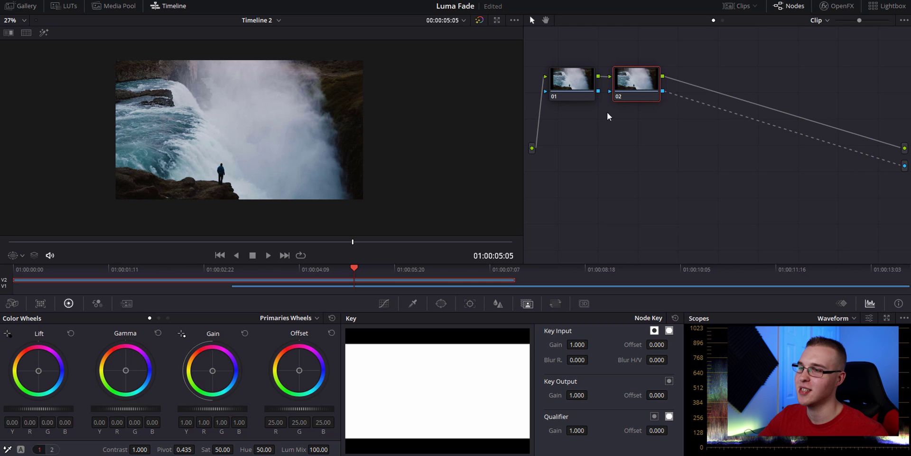
With automatic keyframing on for Corrector 2, set the qualifier's luminance high softness to 15.6 at 01:00:04:03
click(413, 303)
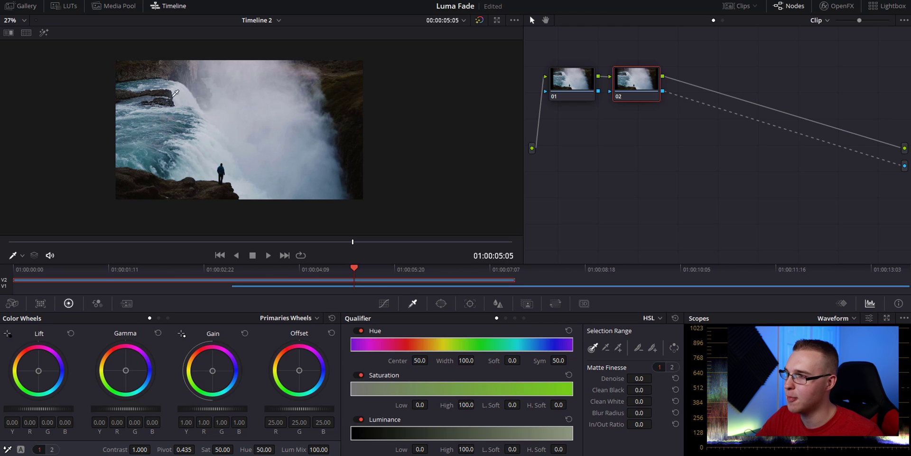
mouse_move(572, 431)
mouse_down()
mouse_move(400, 432)
mouse_move(573, 432)
mouse_up()
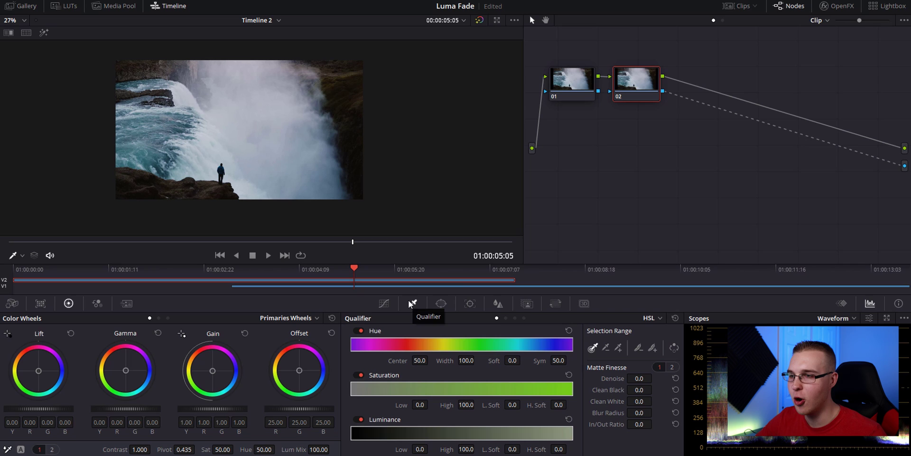
click(841, 304)
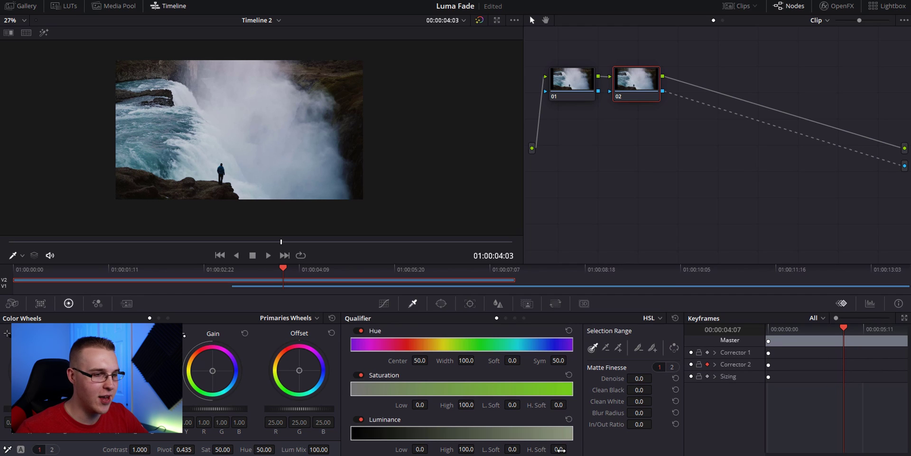
drag(558, 451, 569, 448)
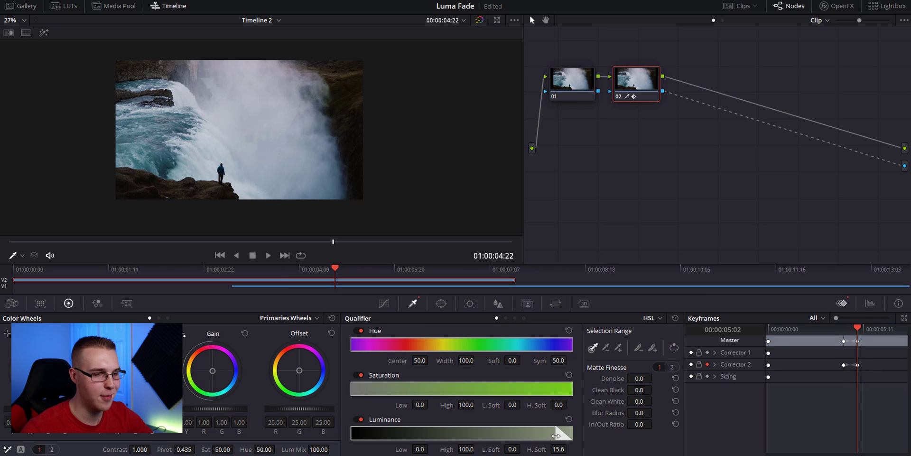
Keyframe the luminance High down to 39.7 for the end of the fade and move that keyframe later to about 00:00:05:12
drag(557, 436, 412, 436)
drag(857, 327, 826, 326)
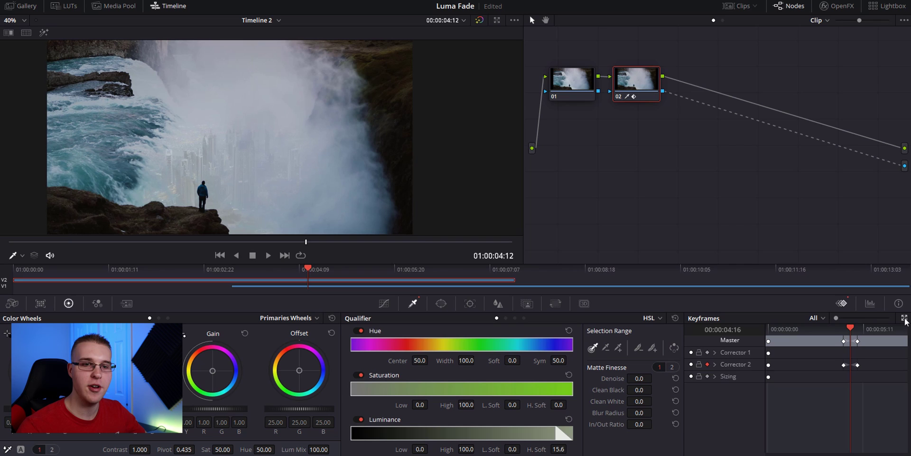
click(904, 318)
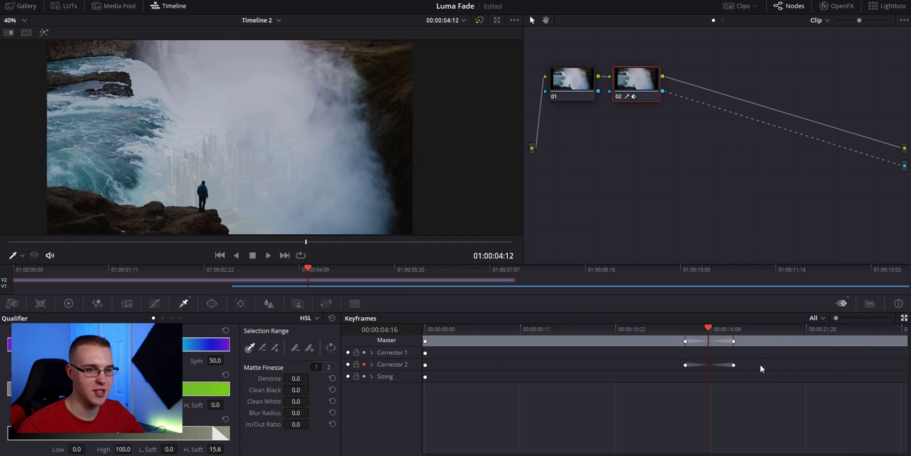
drag(734, 351, 736, 340)
click(662, 328)
key(space)
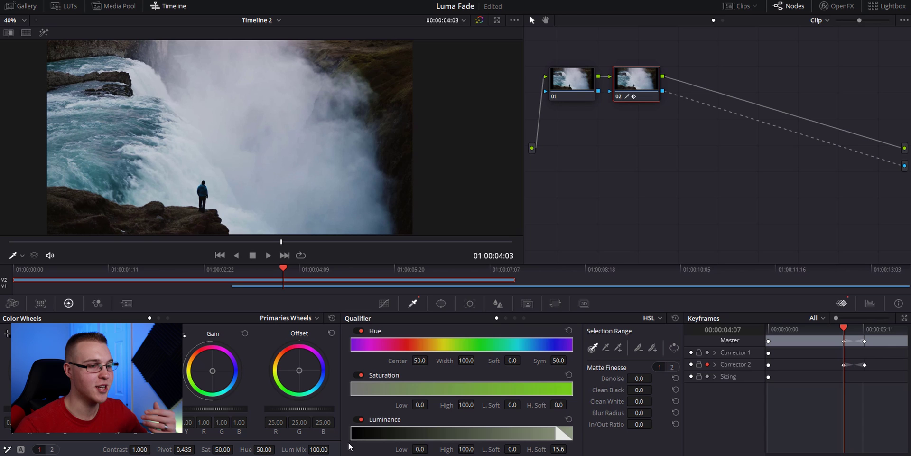
Try revealing the city through the dark areas by raising the luminance Low to 57.9
drag(352, 432, 480, 440)
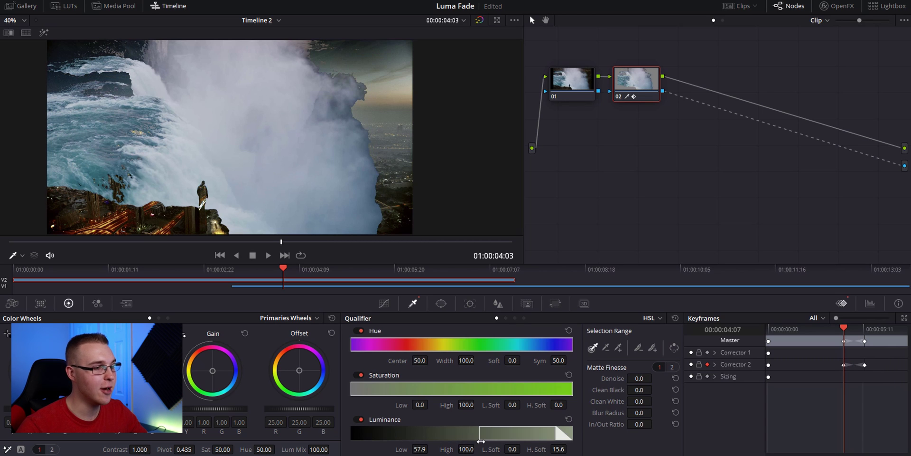
mouse_move(352, 433)
mouse_down()
mouse_move(488, 435)
mouse_move(357, 433)
mouse_up()
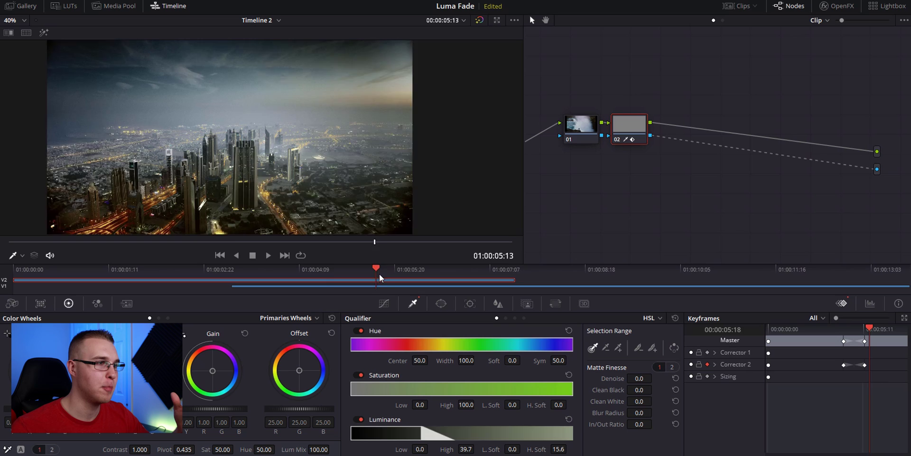
Scrub through the luma fade up to 01:00:05:07 and select the first node
drag(380, 273, 332, 273)
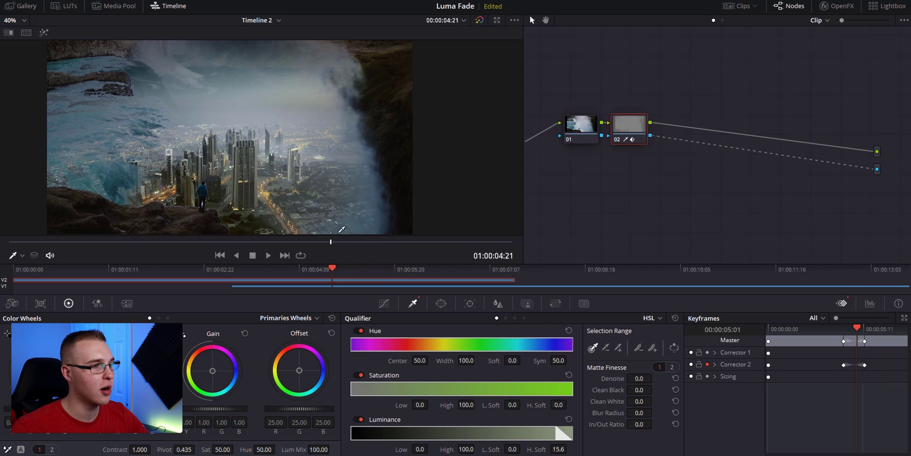
drag(338, 241, 357, 240)
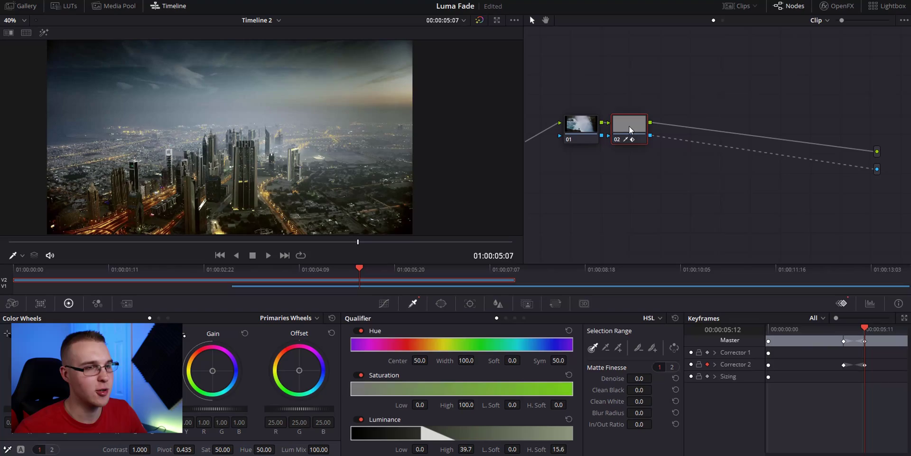
click(596, 132)
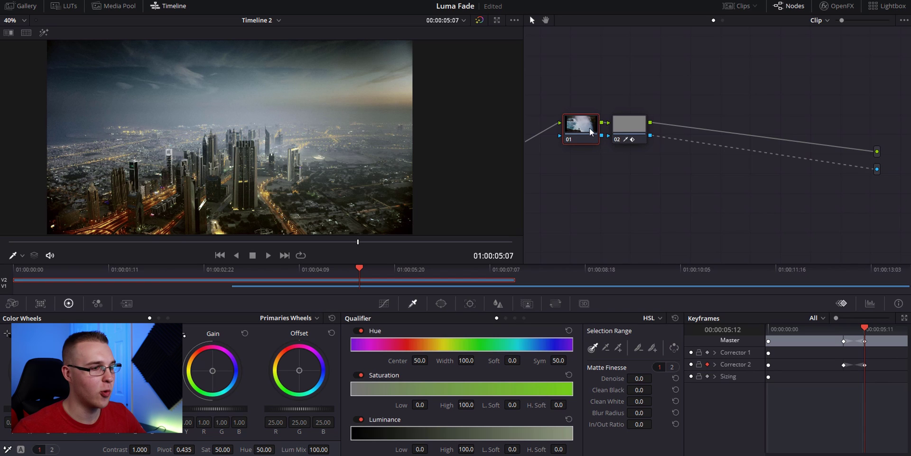
Add a serial node after node 01, place it below, disconnect it from node 02, and tidy the nodes so 01 still feeds 02
key(alt+s)
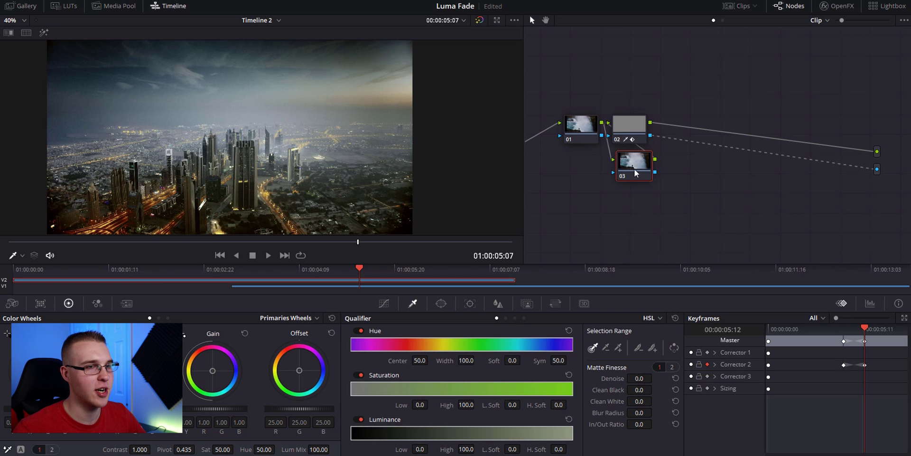
drag(634, 169, 596, 191)
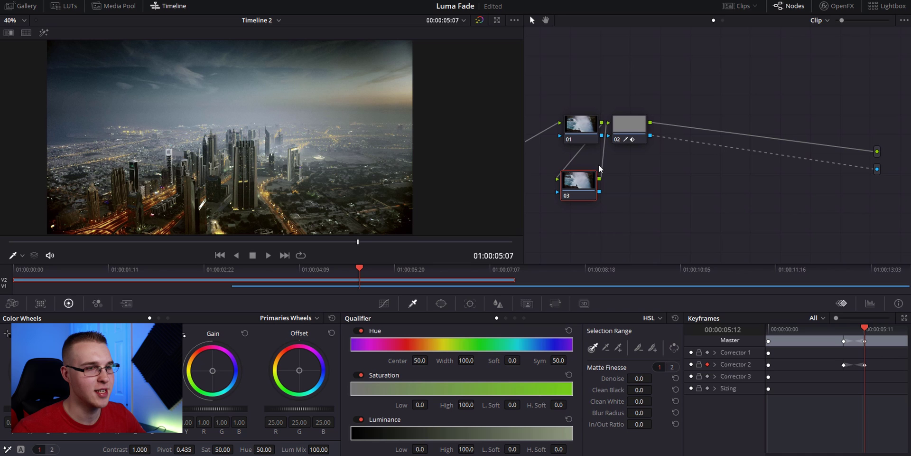
key(Delete)
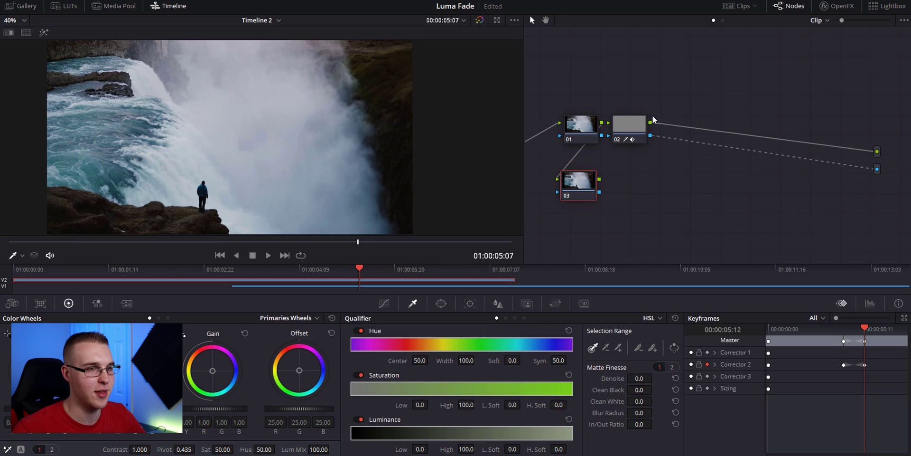
mouse_move(574, 189)
mouse_down()
mouse_move(611, 190)
mouse_move(562, 190)
mouse_up()
drag(580, 128, 611, 123)
drag(575, 187, 577, 189)
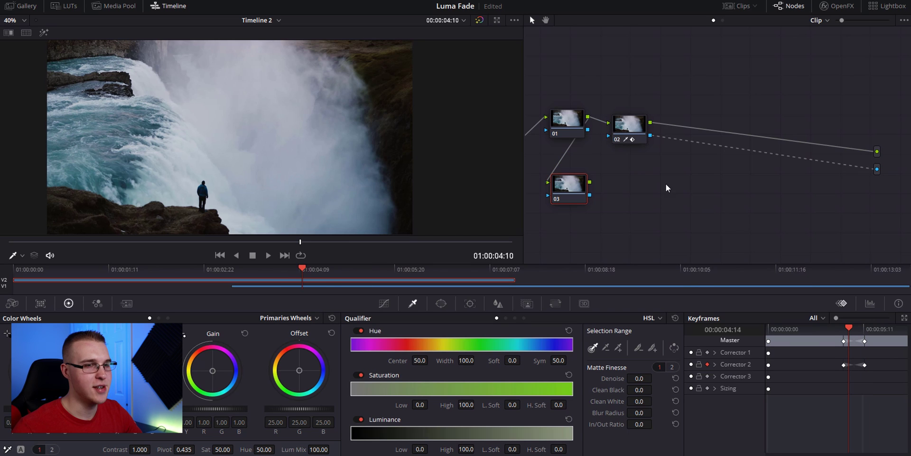
Add a Key Mixer that combines the key outputs of nodes 02 and 03 and feeds the alpha output
right_click(668, 184)
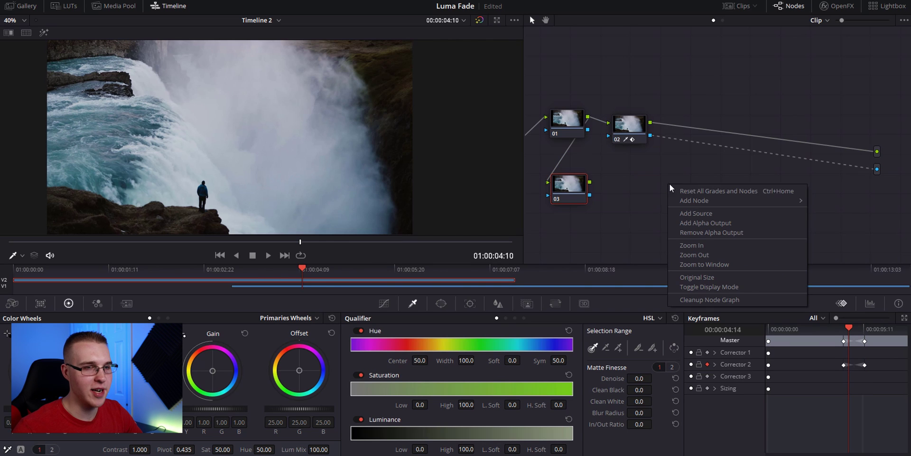
mouse_move(699, 203)
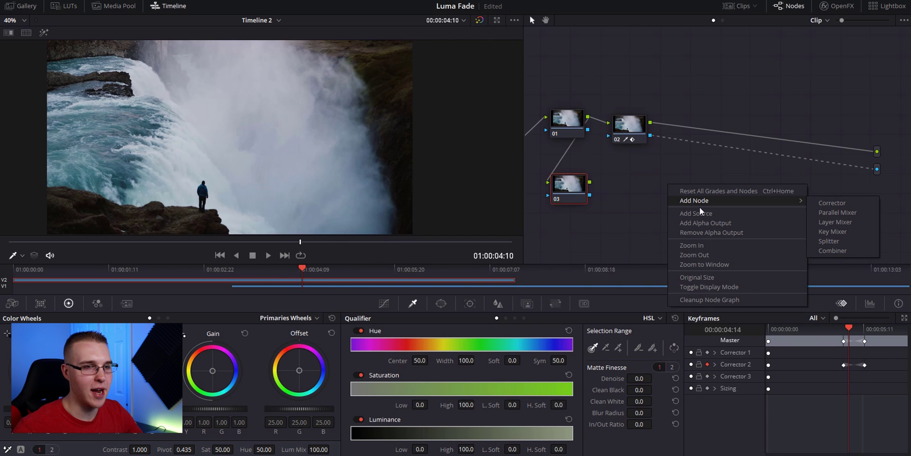
click(838, 231)
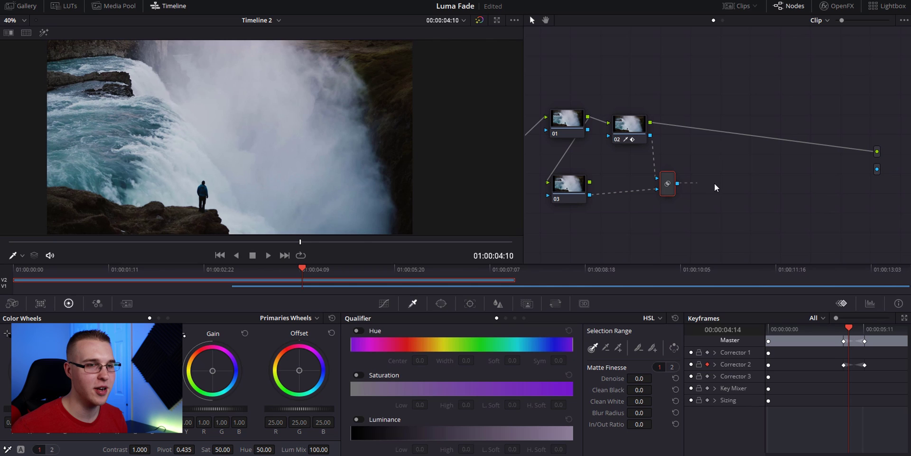
drag(665, 188, 681, 190)
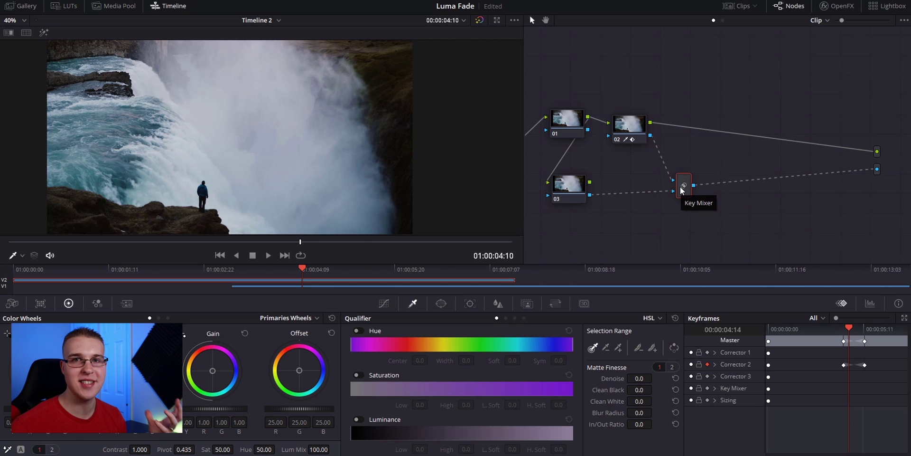
Enable a curve power window on node 03
click(571, 188)
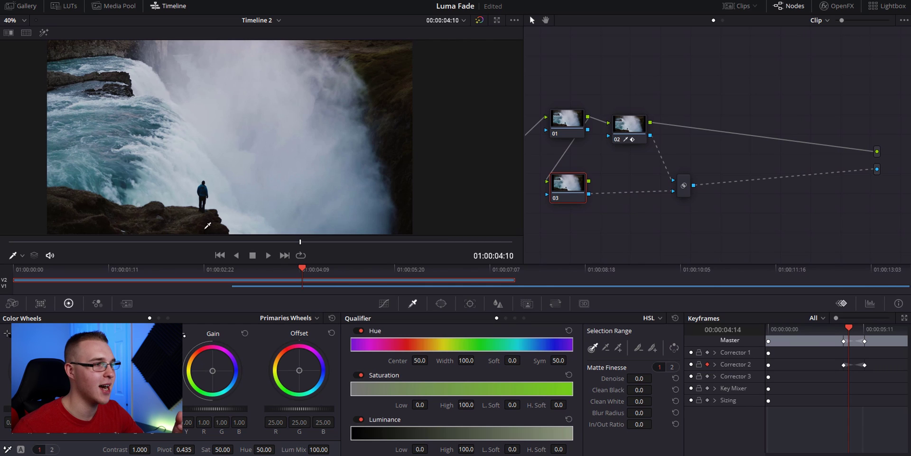
click(440, 303)
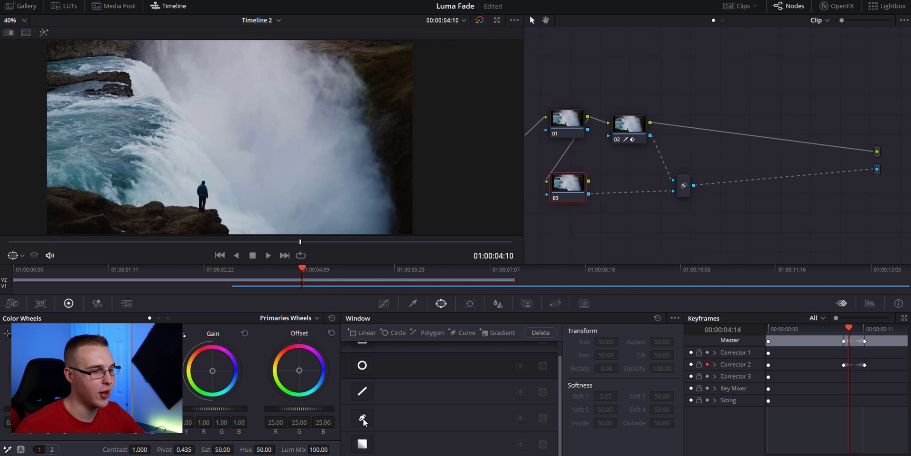
click(363, 417)
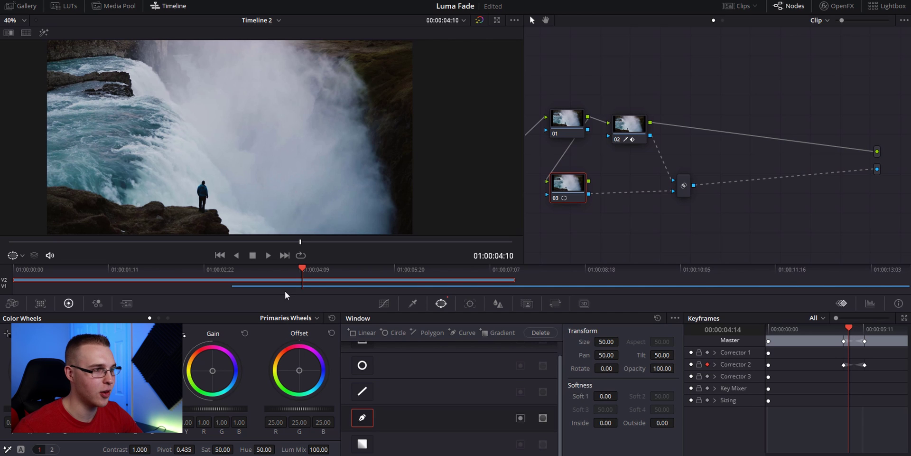
Trace a closed curve mask along the rock edge and around the standing man, closing it below the frame
scroll(269, 190, up, 2)
scroll(270, 204, up, 4)
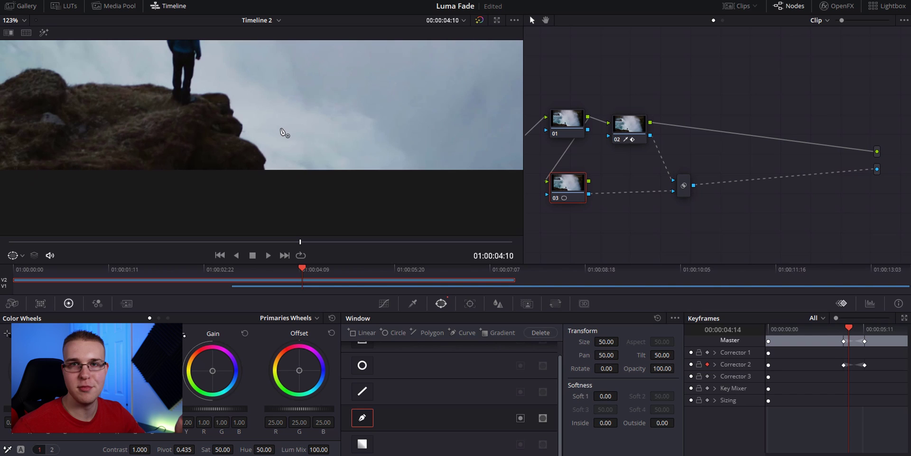
drag(433, 120, 463, 157)
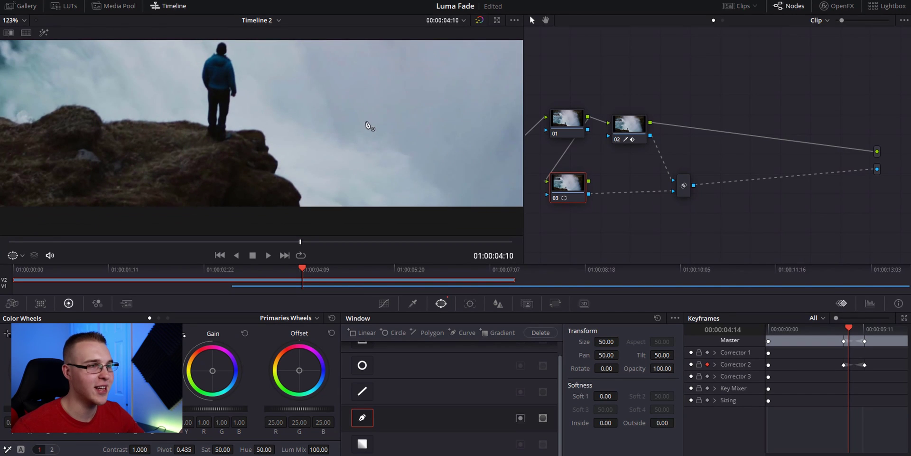
drag(405, 150, 379, 166)
drag(350, 114, 404, 115)
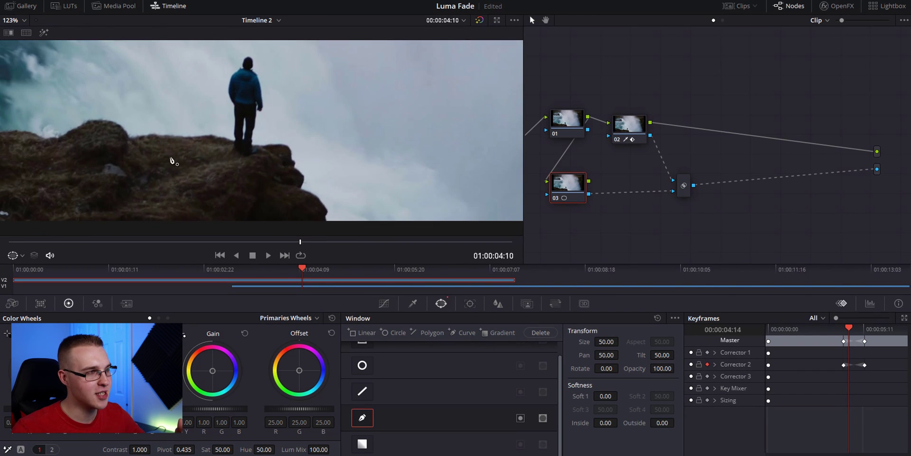
scroll(335, 221, up, 2)
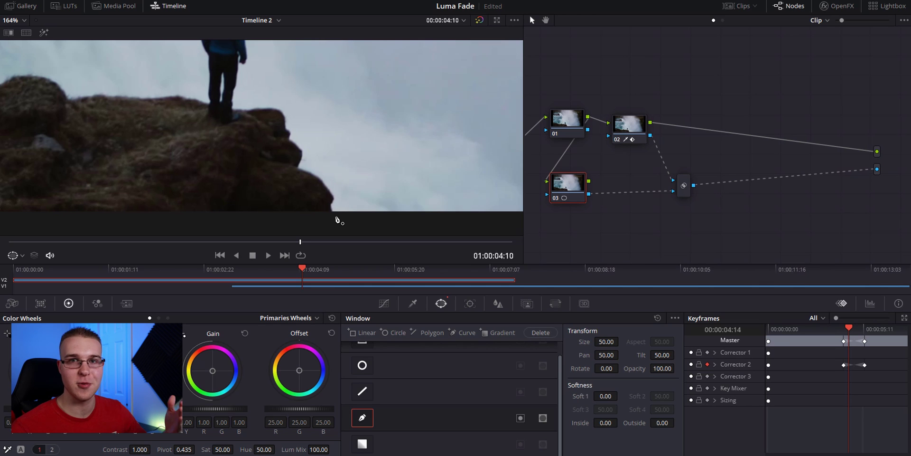
click(333, 214)
click(331, 206)
click(333, 200)
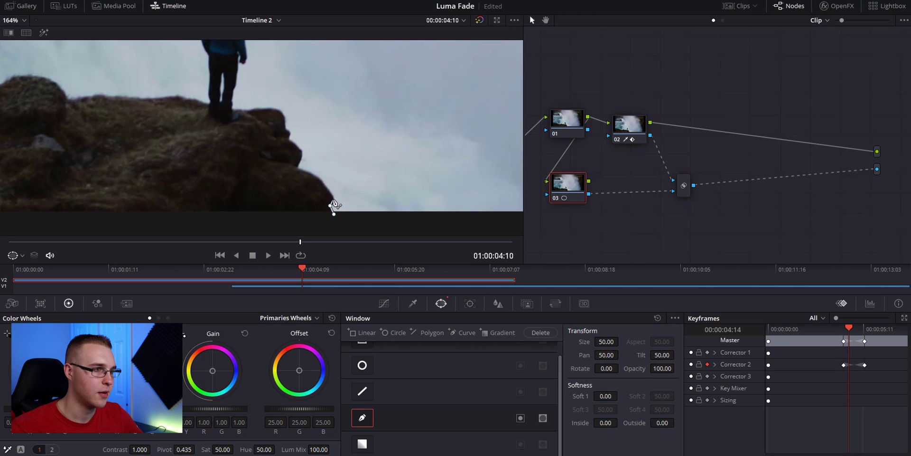
click(330, 193)
click(325, 186)
click(321, 181)
click(313, 175)
click(303, 170)
click(302, 156)
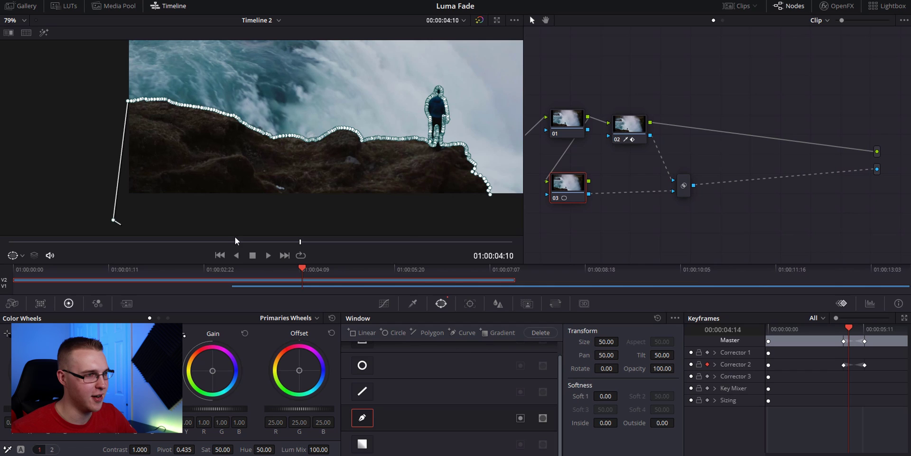
click(491, 196)
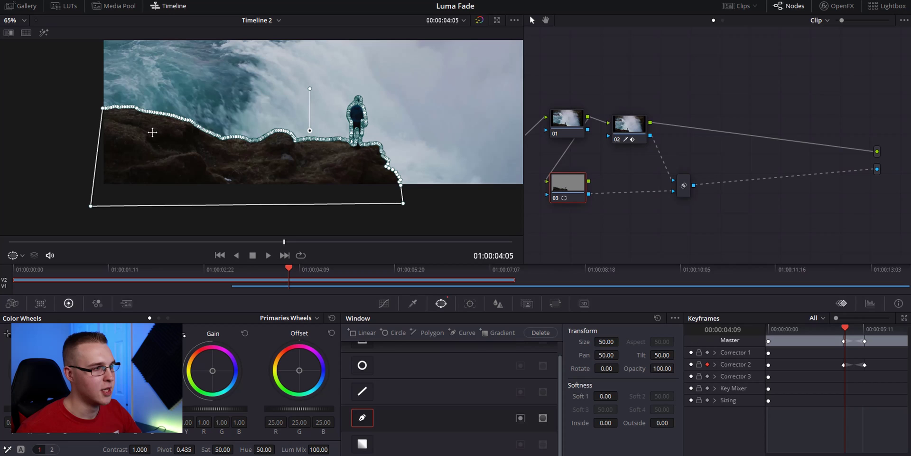
Turn off the viewer's power window overlay and set the curve window's Inside softness to 1.90
click(13, 256)
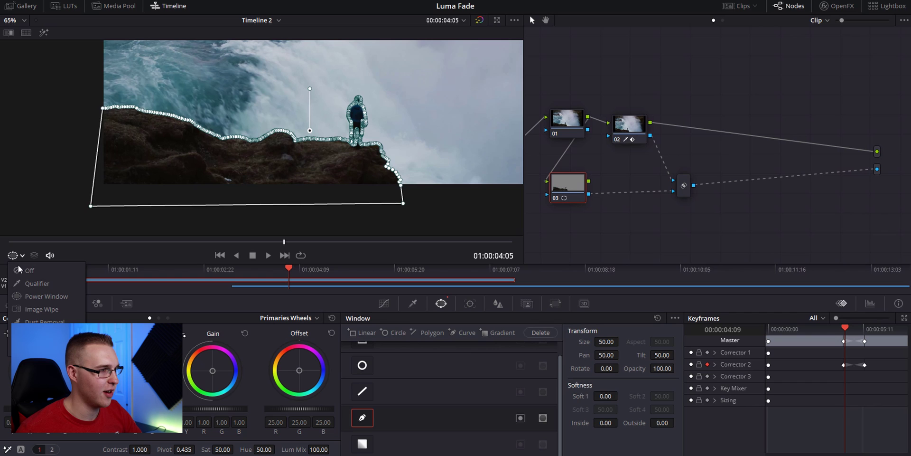
click(18, 270)
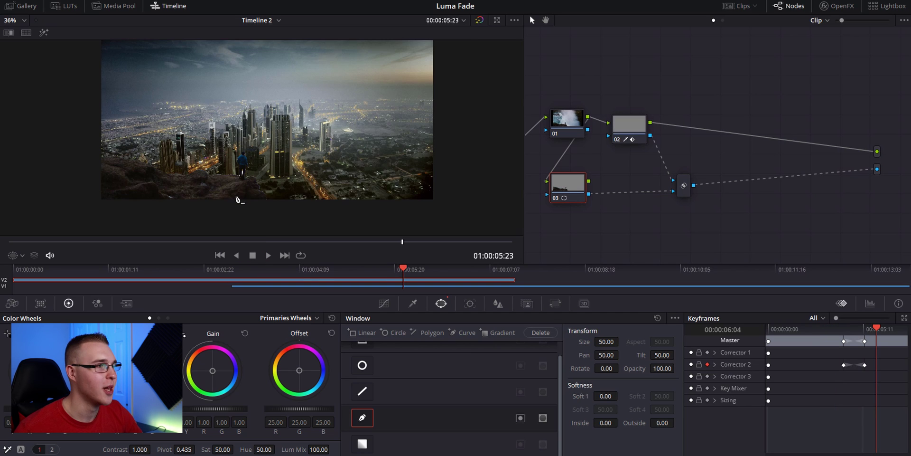
scroll(240, 199, up, 8)
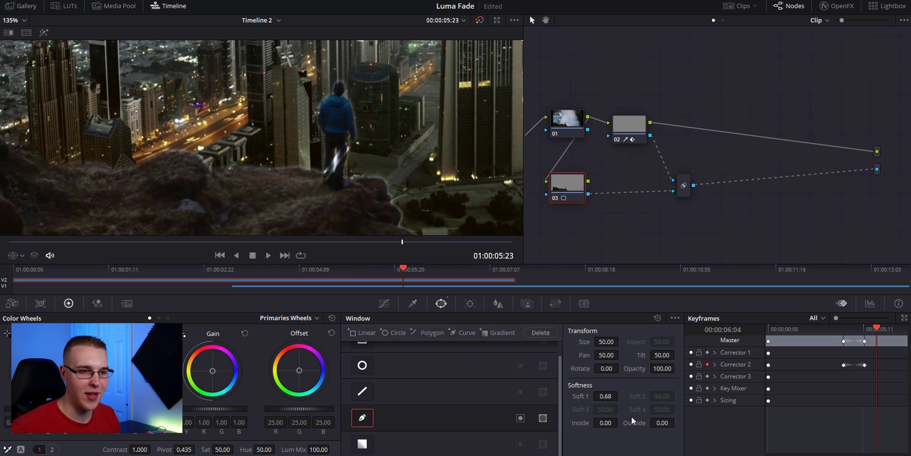
drag(621, 422, 583, 395)
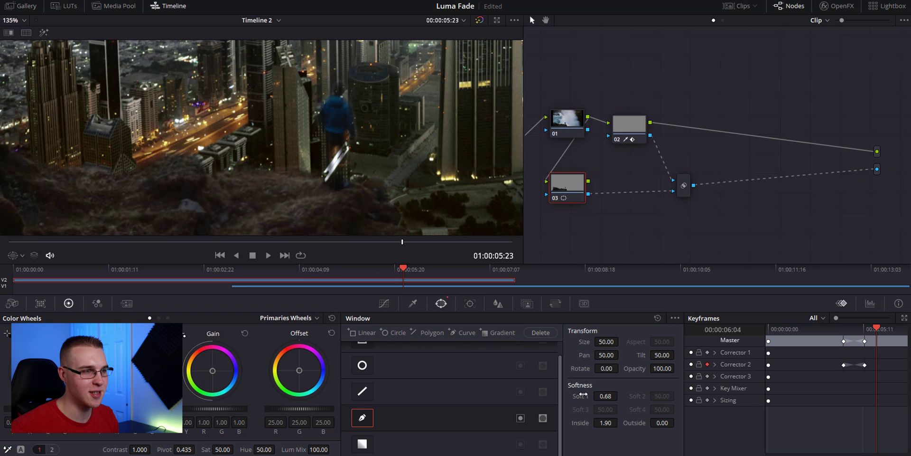
scroll(358, 197, up, 8)
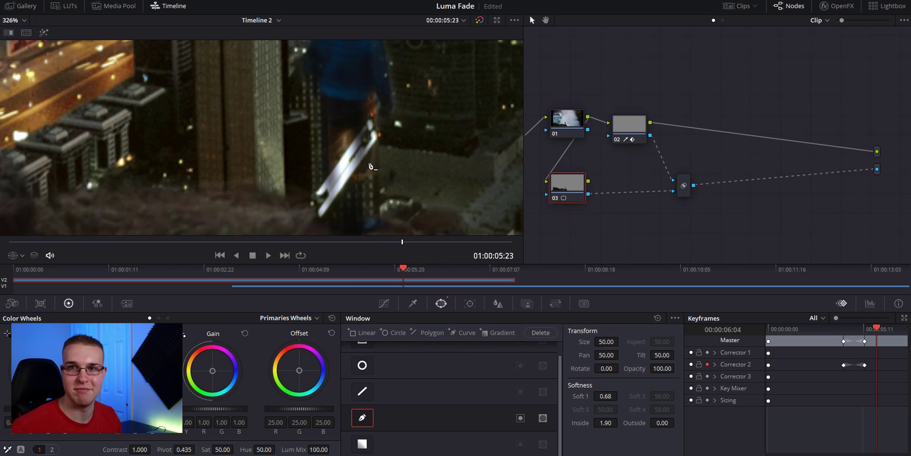
scroll(371, 166, down, 2)
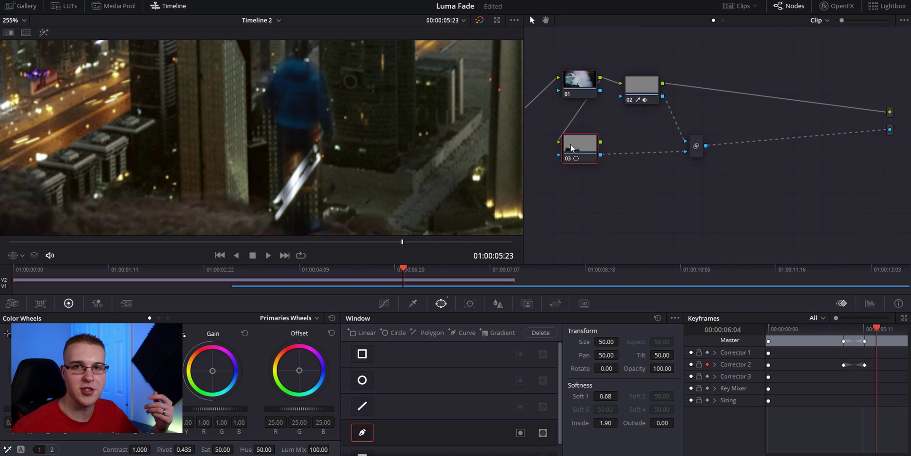
Add another corrector node, move it below node 03, and feed its input from node 01's output
click(571, 144)
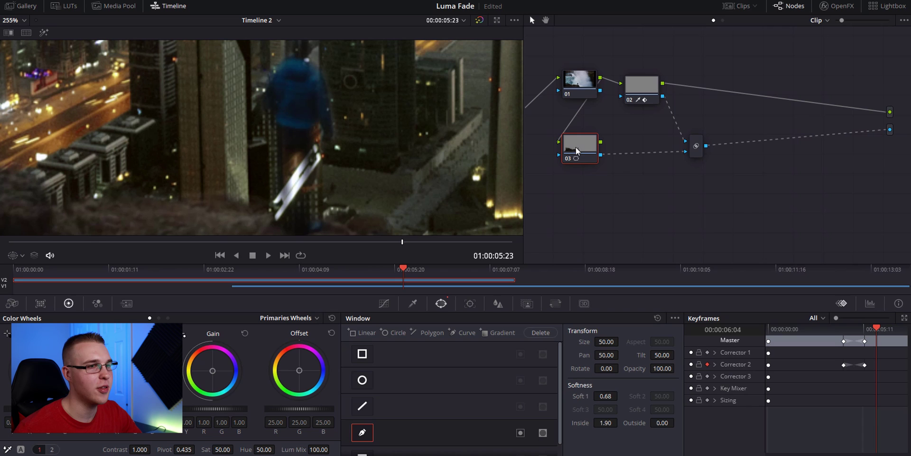
key(alt+s)
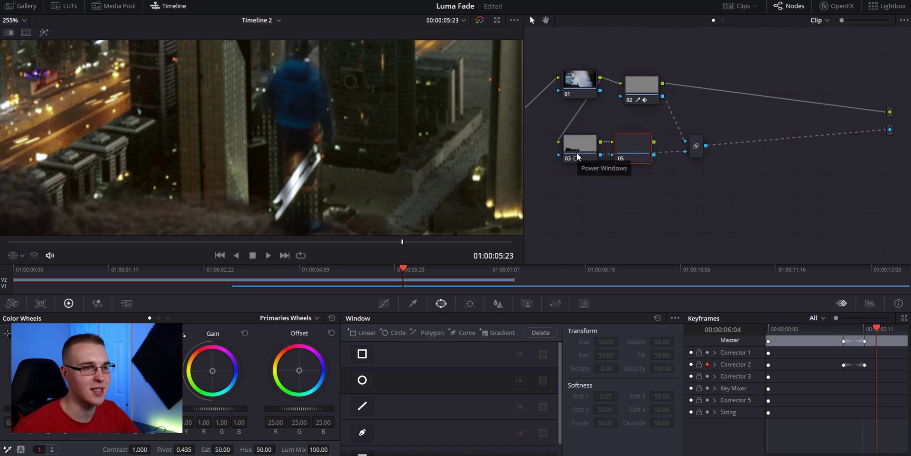
drag(630, 148, 582, 215)
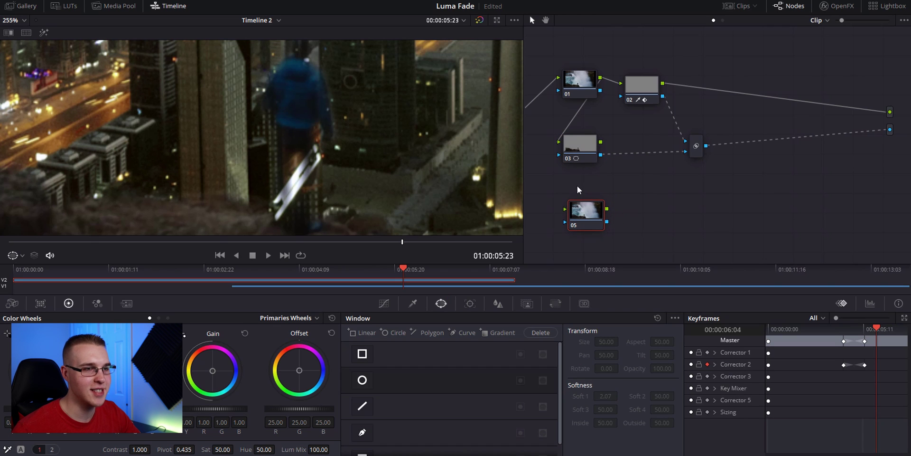
drag(603, 115, 566, 211)
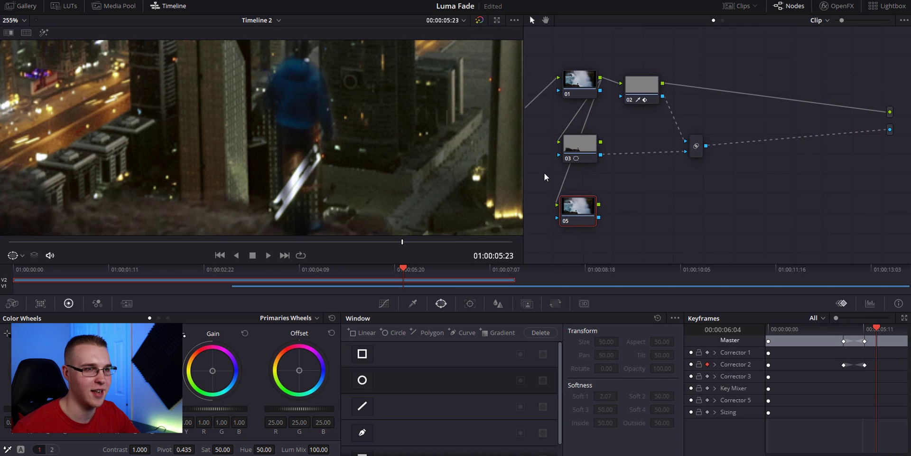
Add a second Key Mixer combining the first mixer with node 05's key, and feed its result to the alpha output
right_click(650, 213)
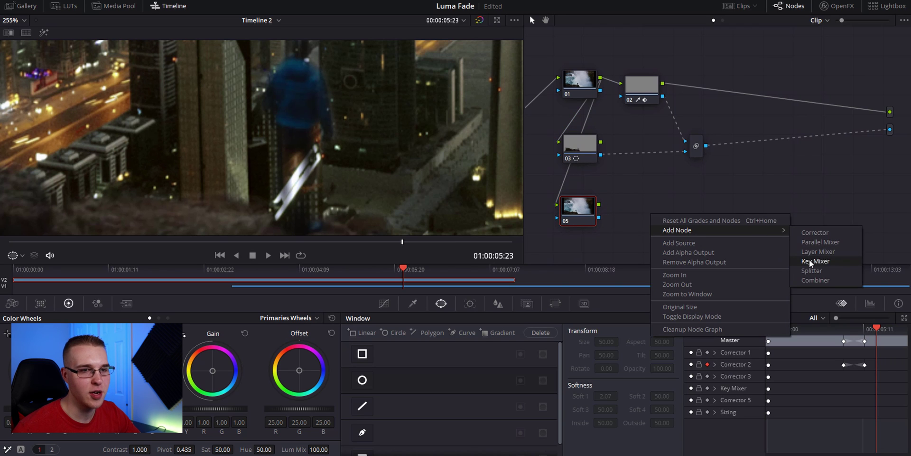
click(809, 259)
drag(651, 213, 731, 205)
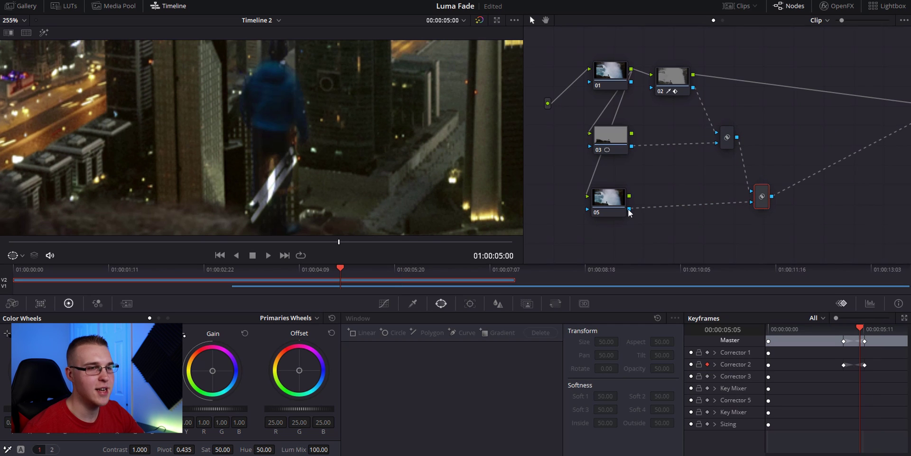
Enable a curve power window on node 05 with the playhead at 01:00:02:09
click(610, 205)
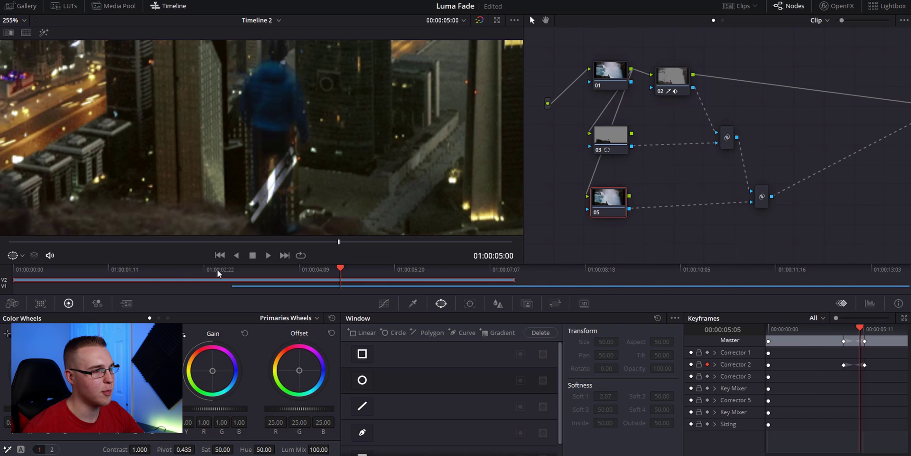
drag(219, 273, 169, 273)
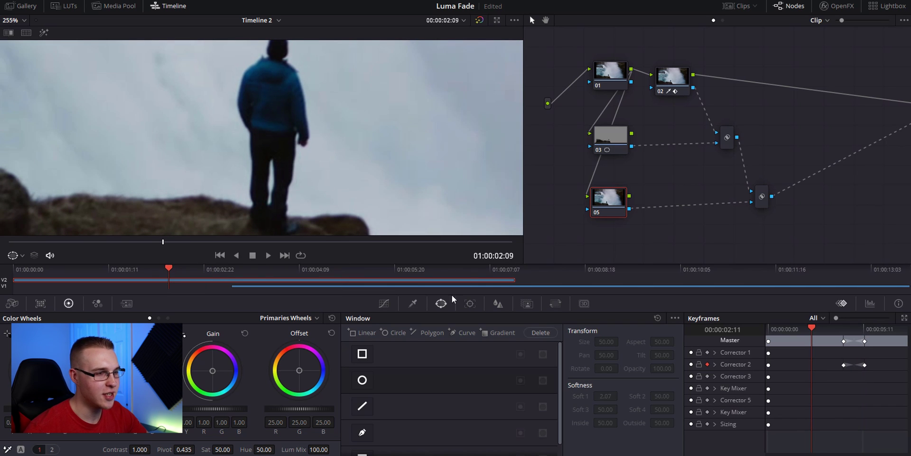
click(363, 433)
Trace a closed curve mask tightly around the man's body, from his feet around his shoulders and legs
scroll(285, 209, up, 8)
click(393, 195)
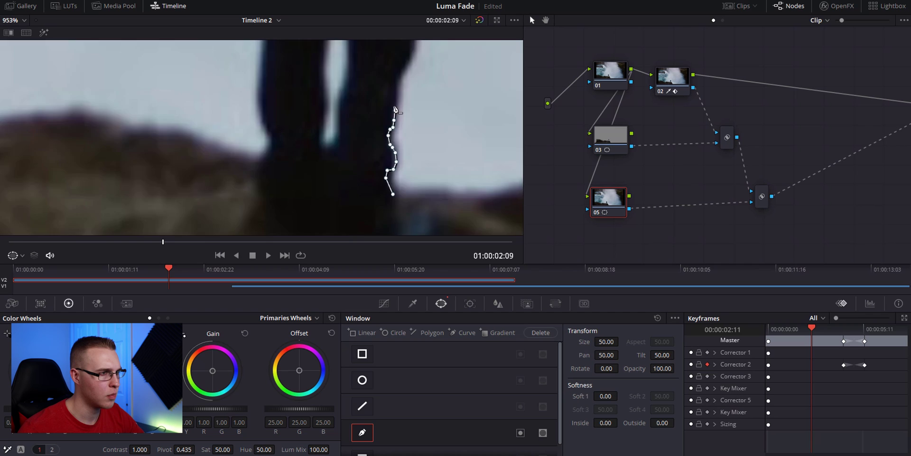
click(343, 81)
click(332, 82)
click(323, 83)
click(317, 90)
click(309, 92)
click(307, 126)
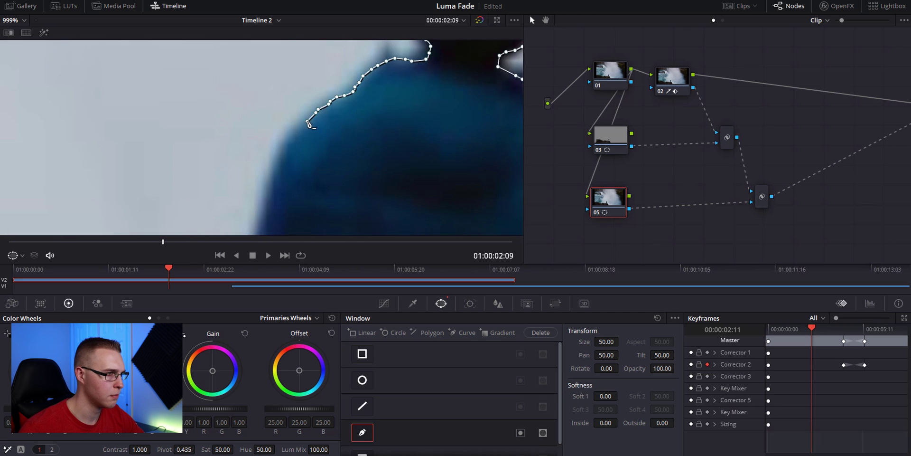
click(299, 170)
click(366, 145)
click(366, 207)
click(398, 208)
click(392, 197)
click(389, 188)
click(389, 174)
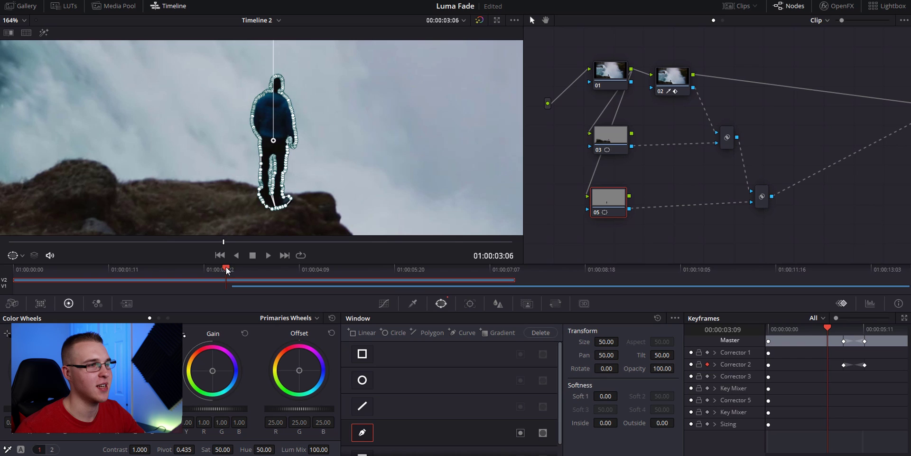
At 01:00:05:03, reshape the lower edge of the man's curve mask to extend outward around his feet
drag(226, 278, 285, 278)
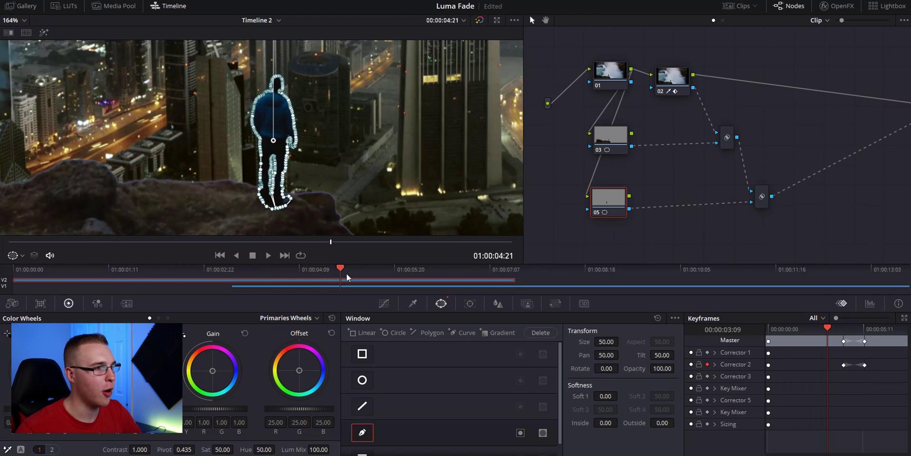
scroll(292, 228, up, 5)
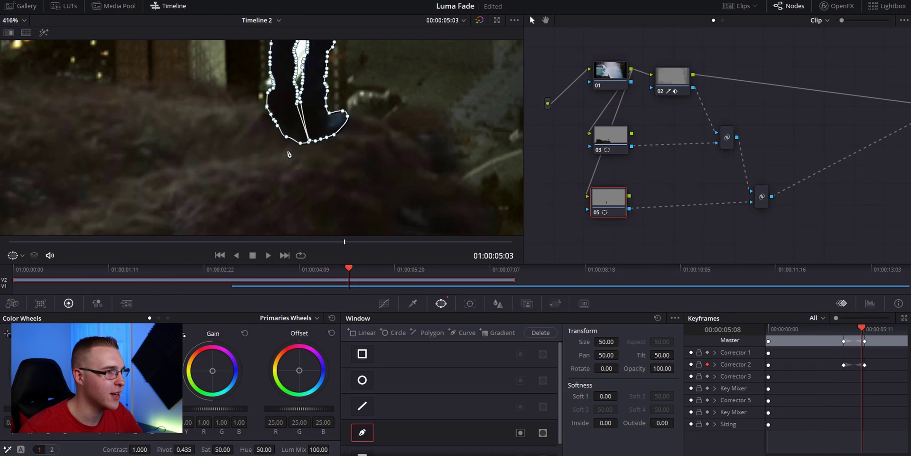
drag(267, 106, 259, 179)
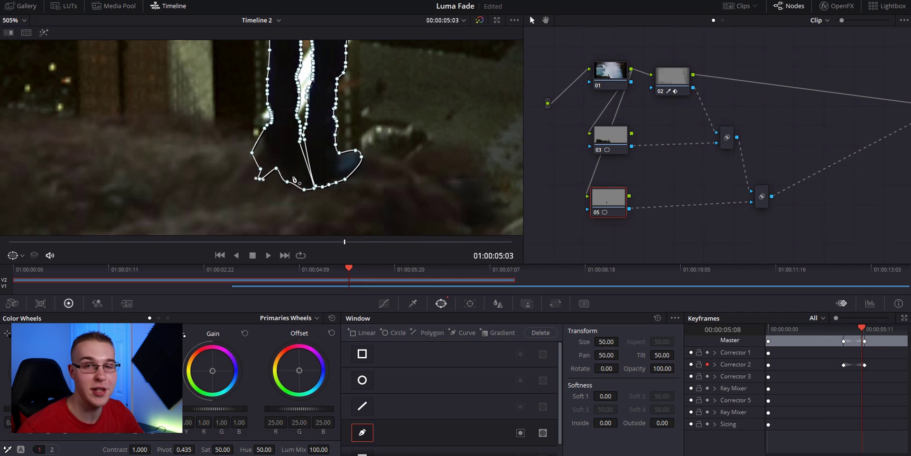
scroll(401, 192, down, 3)
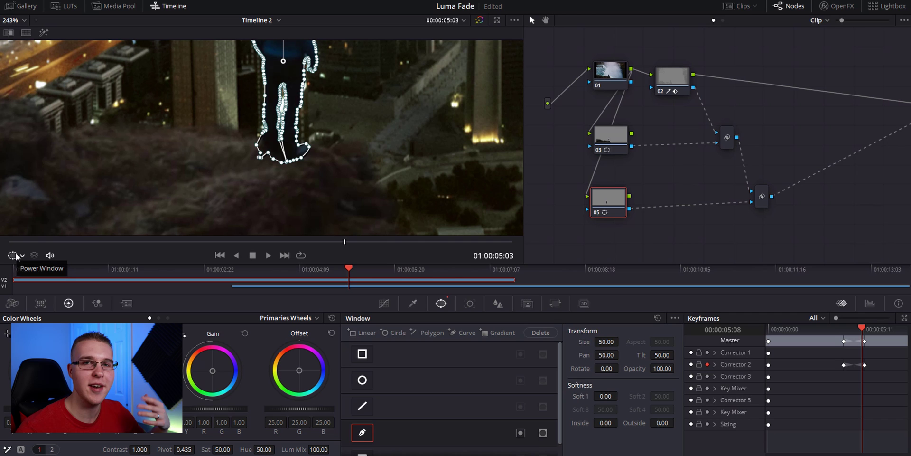
Turn off the power window overlay in the viewer and set the man's mask Soft 1 to 0.30
click(16, 256)
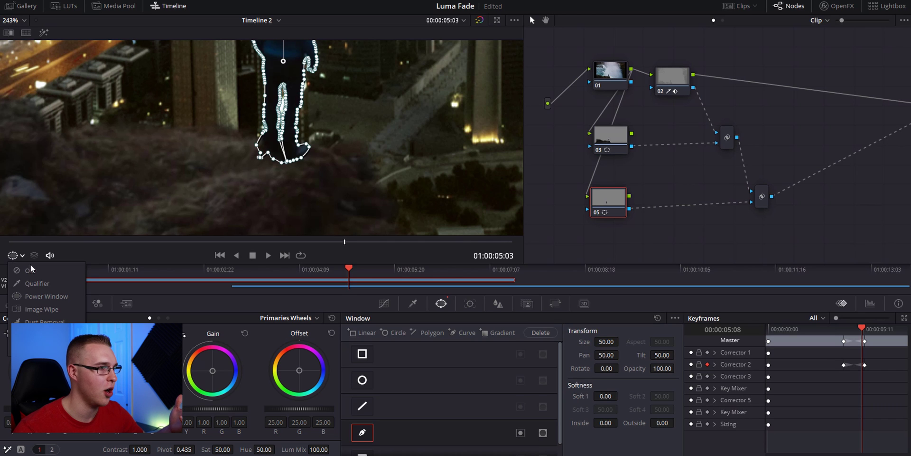
click(29, 270)
scroll(221, 116, up, 4)
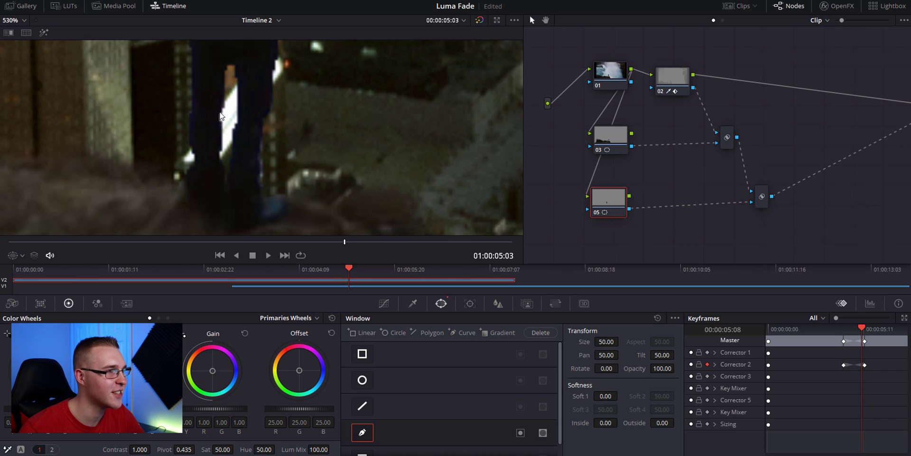
scroll(315, 221, down, 3)
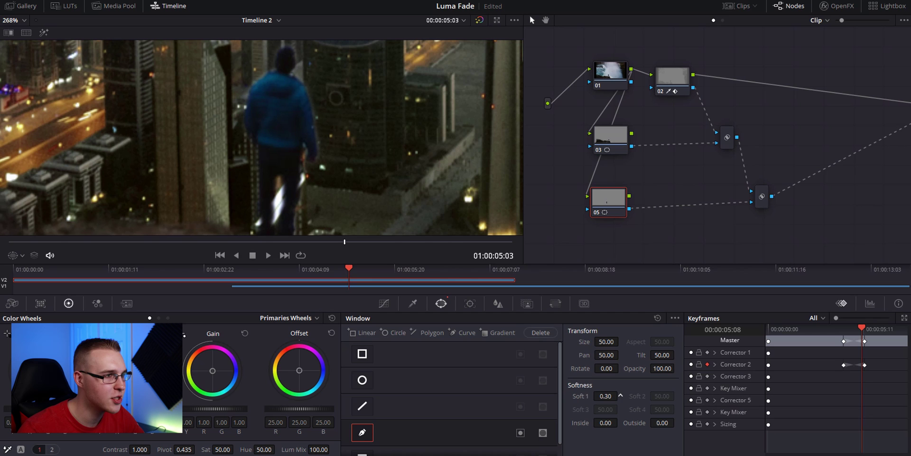
Try an inside softness of 0.14 on the man's mask, revert it, and examine his edges against the city
scroll(385, 110, up, 4)
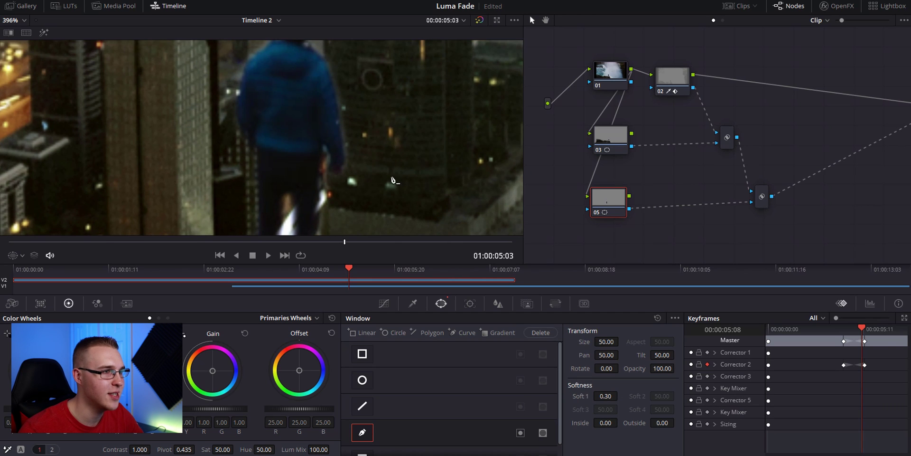
drag(386, 109, 390, 142)
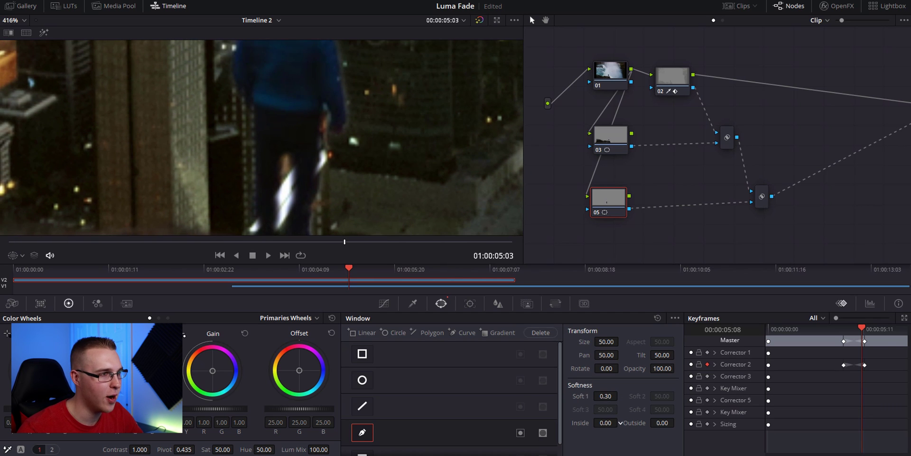
drag(606, 422, 617, 422)
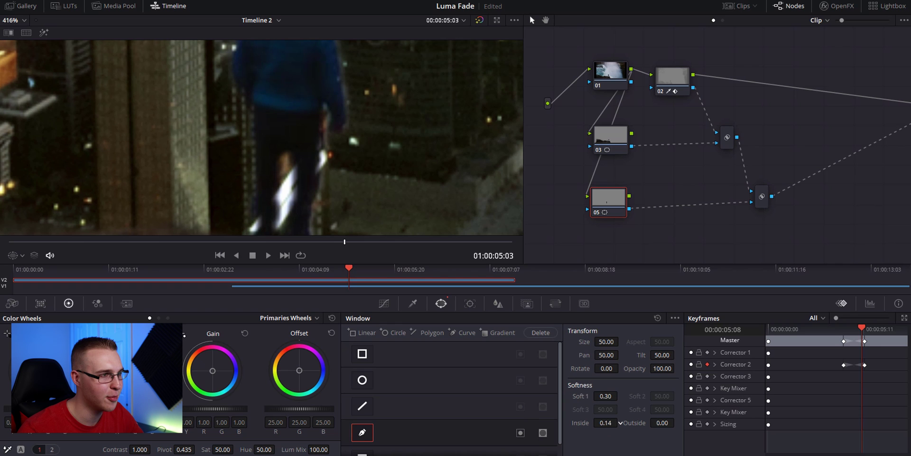
scroll(405, 177, down, 10)
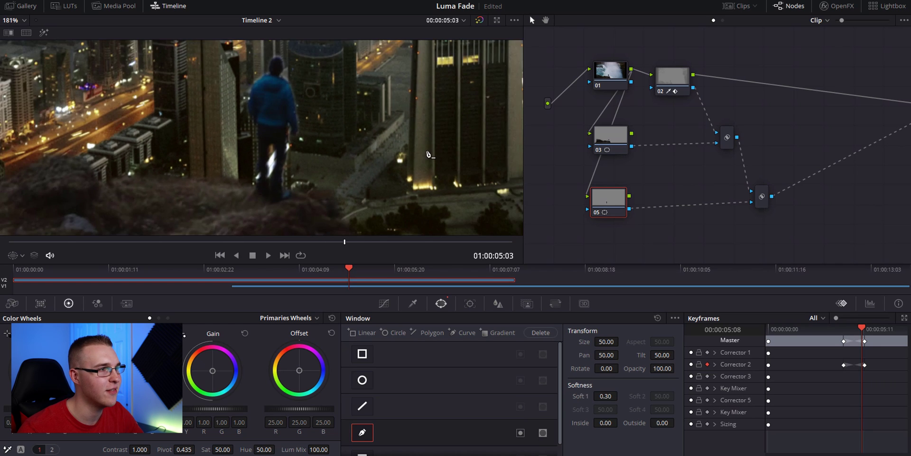
drag(405, 176, 404, 147)
scroll(334, 211, up, 3)
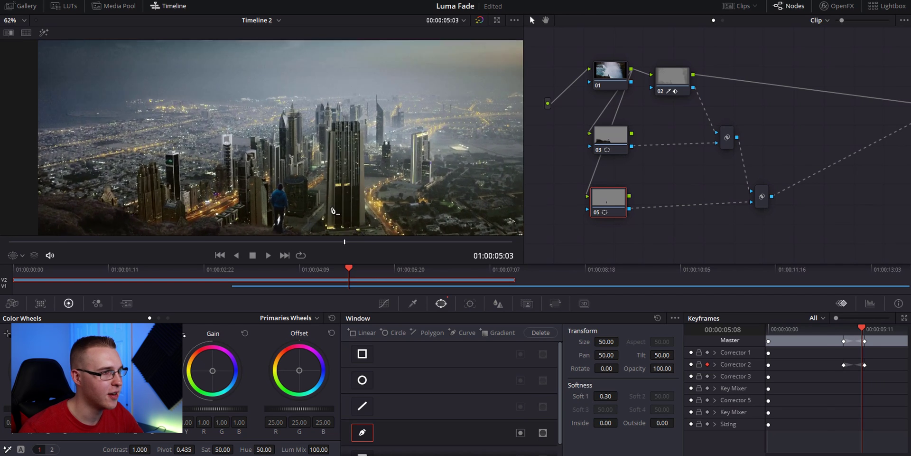